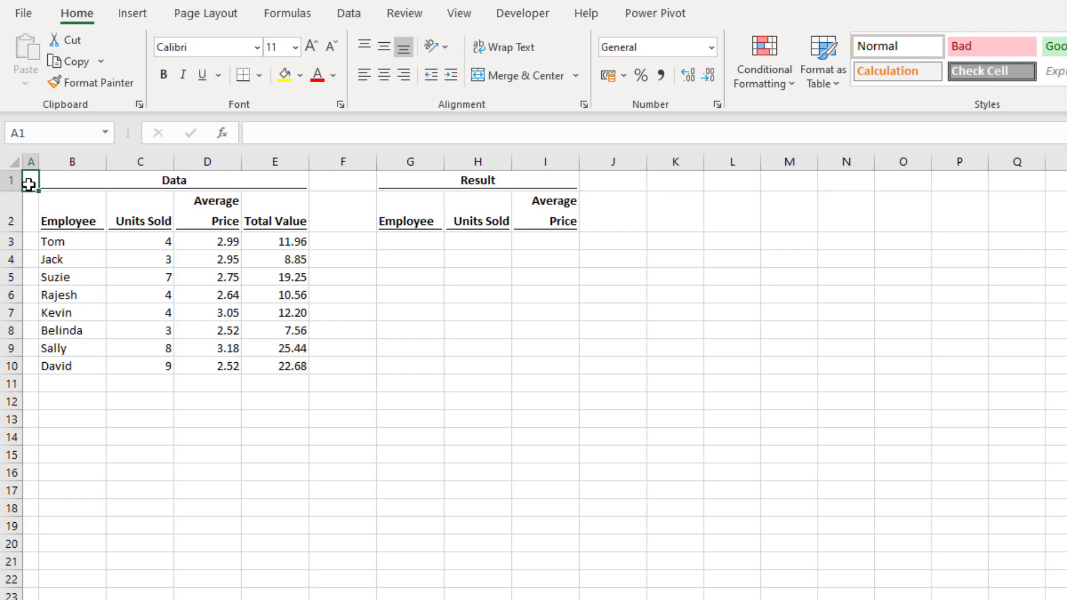
- Enter =SORTBY(B3:D10,E3:E10,-1) in G3 to list employees, units and average price by descending total value
double_click(406, 243)
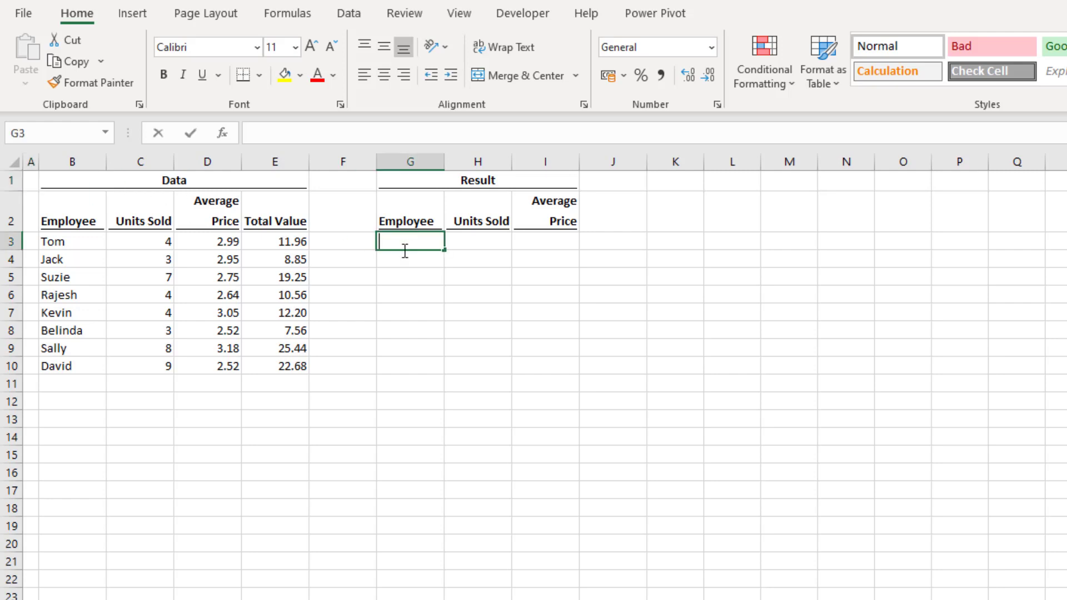
type("=")
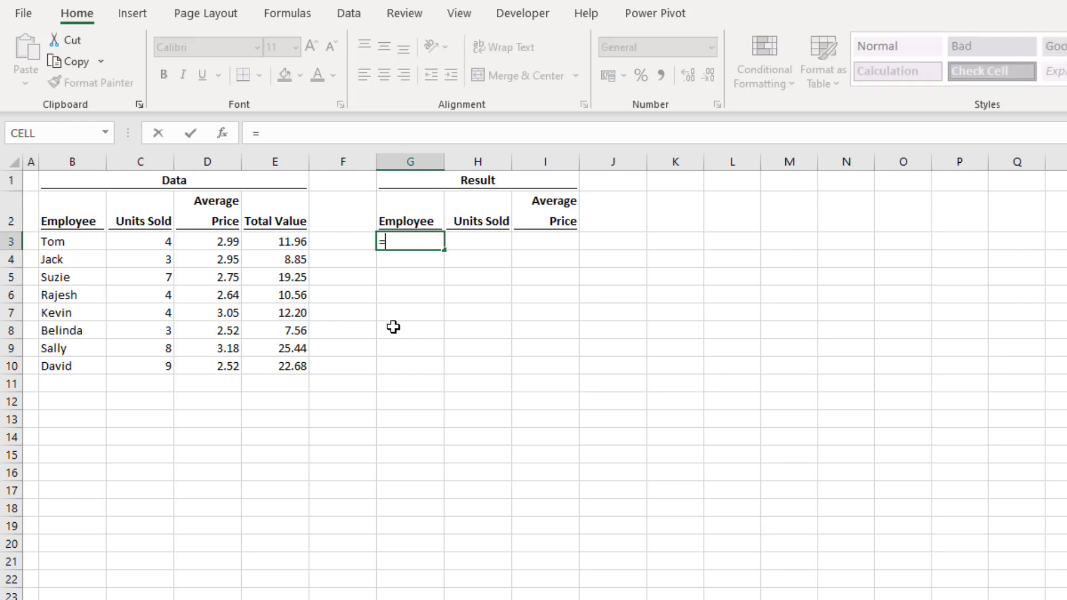
type("SORTB")
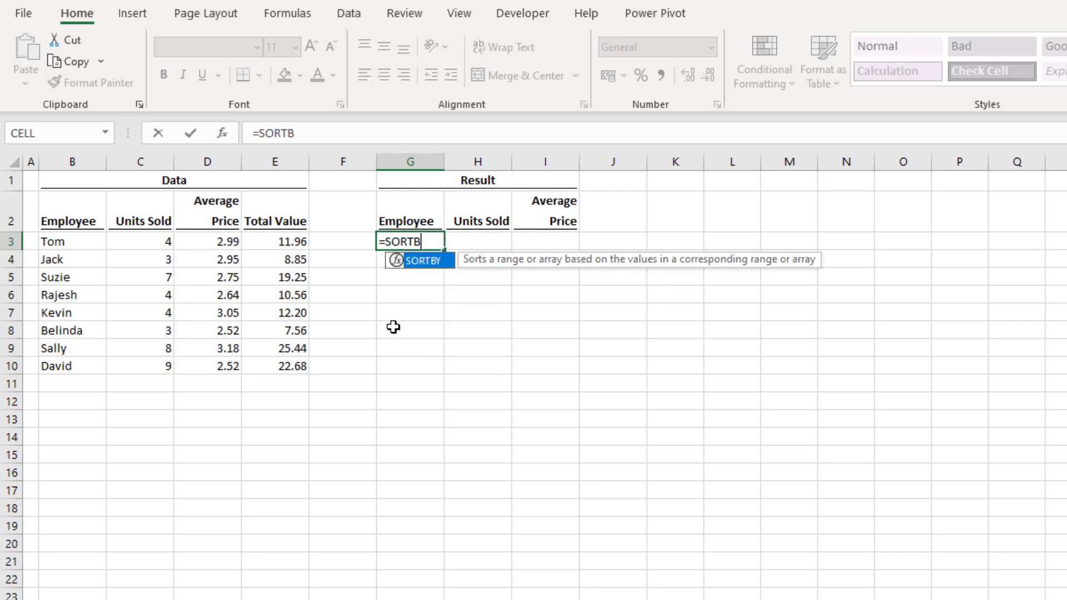
type("Y(")
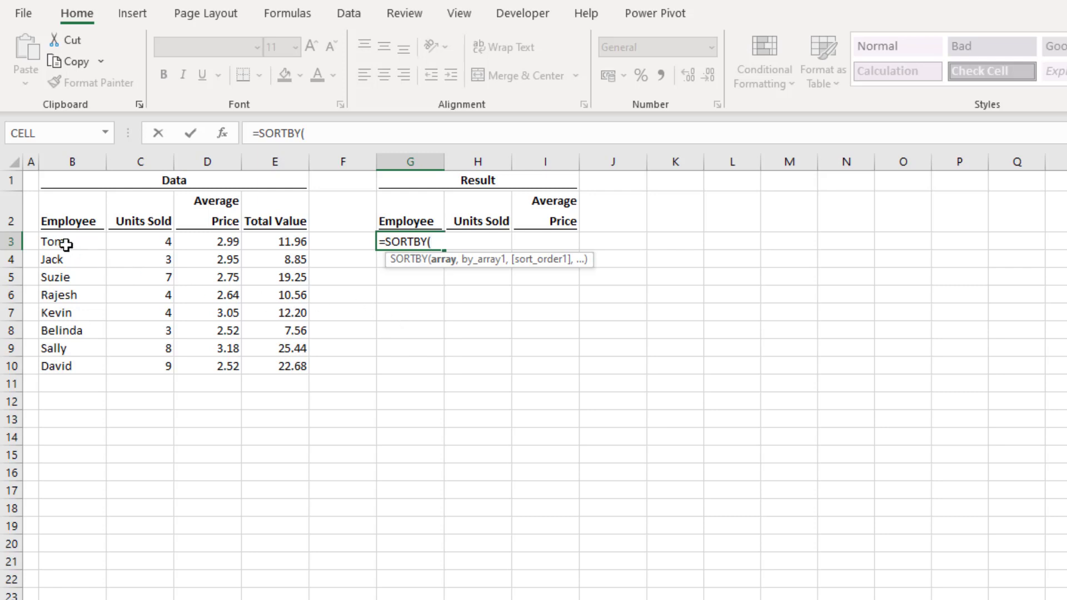
left_click_drag(70, 243, 196, 366)
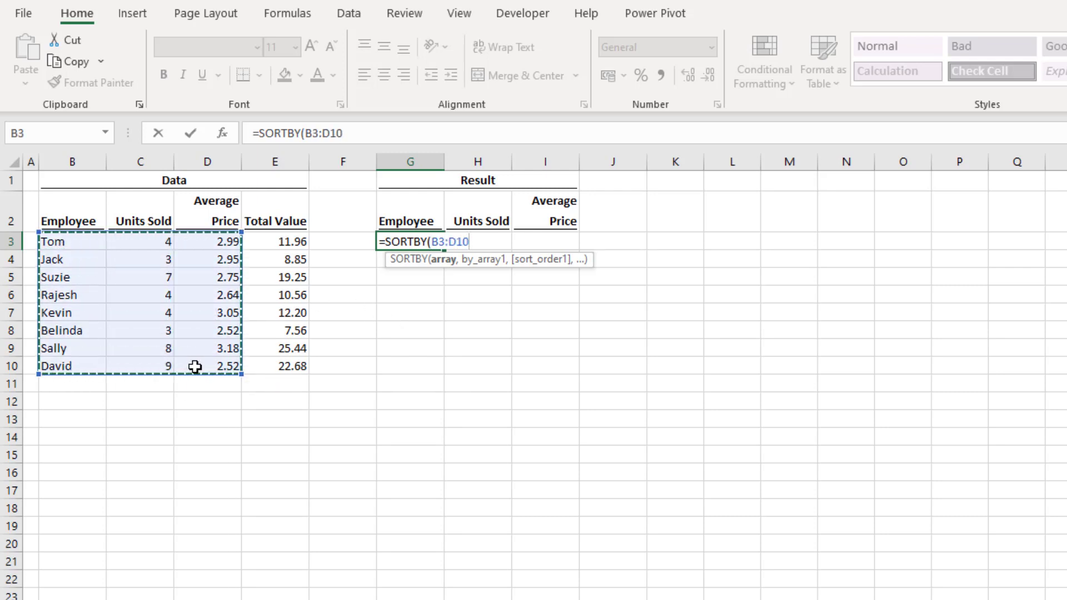
type(",")
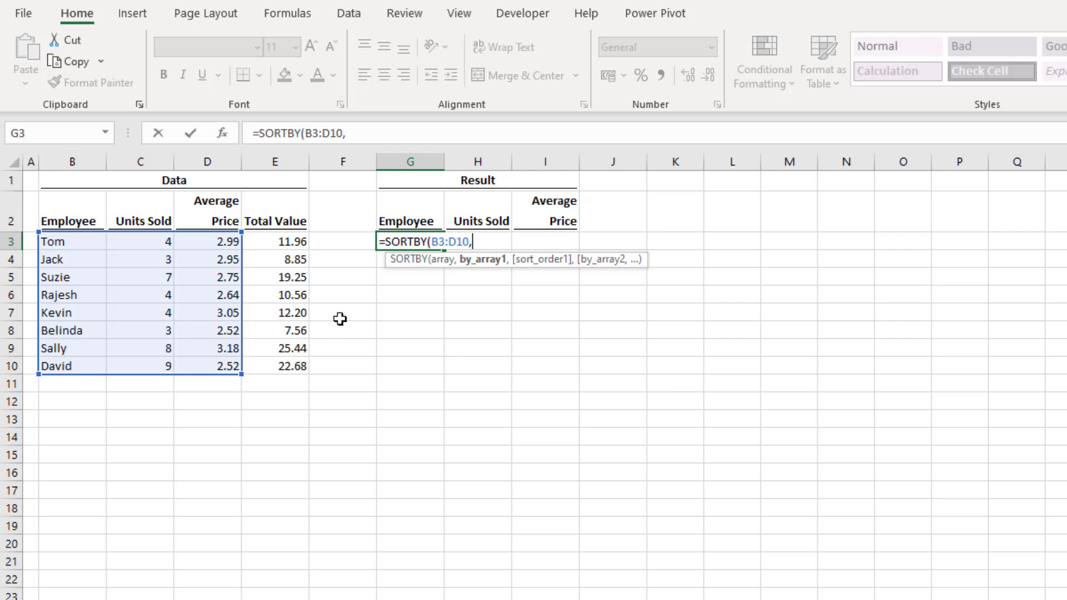
left_click(276, 241)
left_click_drag(275, 250, 281, 364)
type(",")
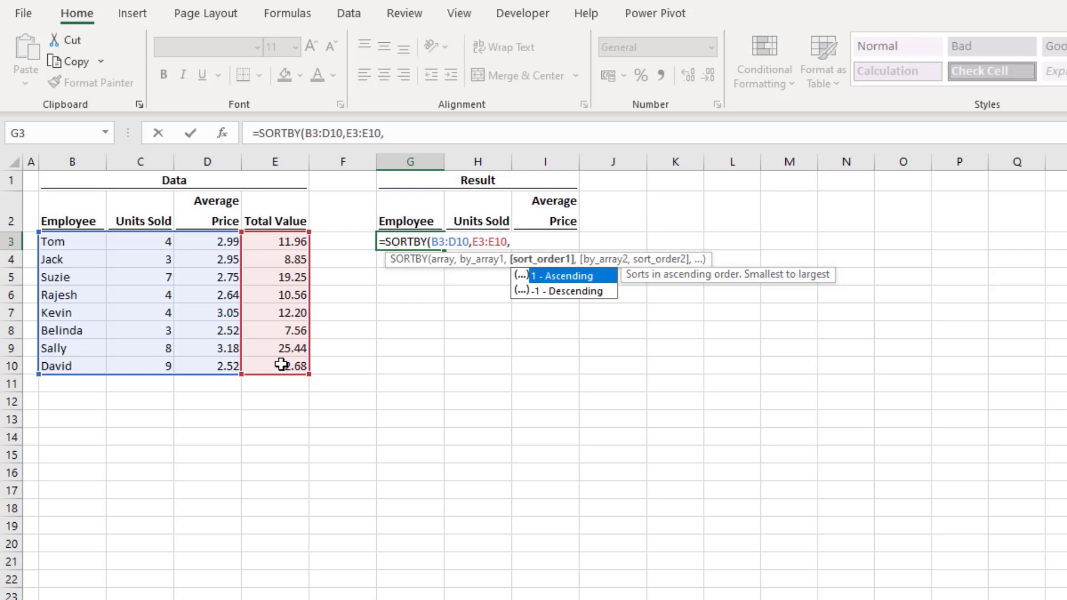
type("-1")
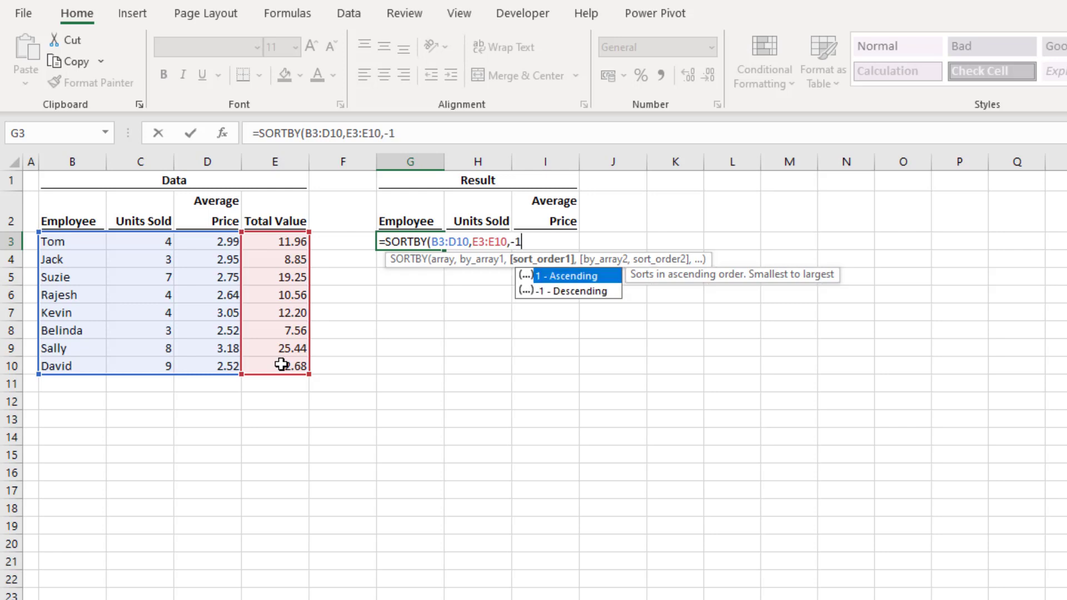
type(")")
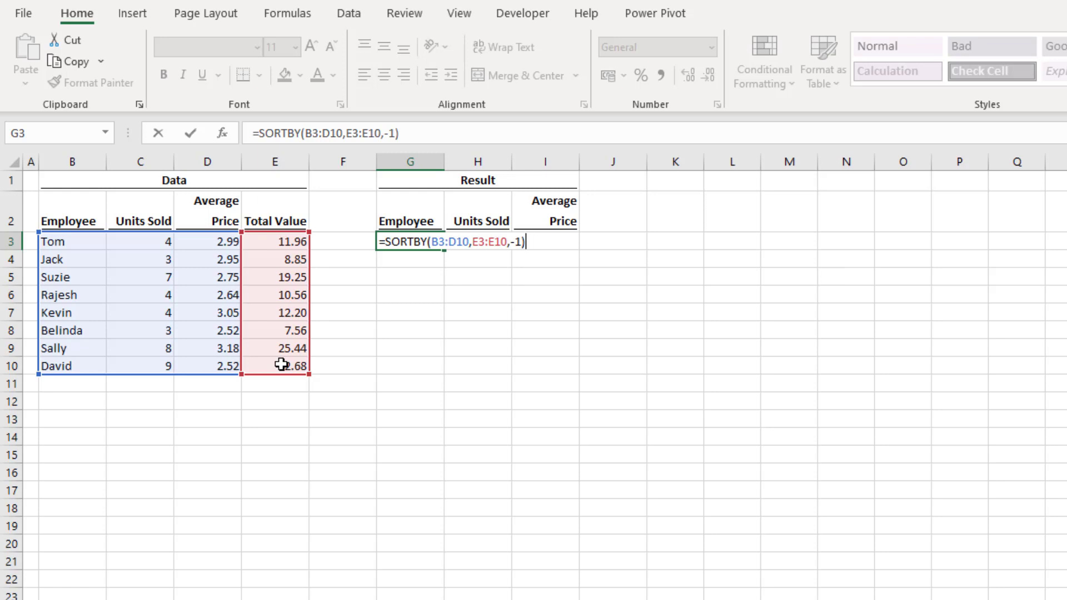
key("Return")
left_click(280, 412)
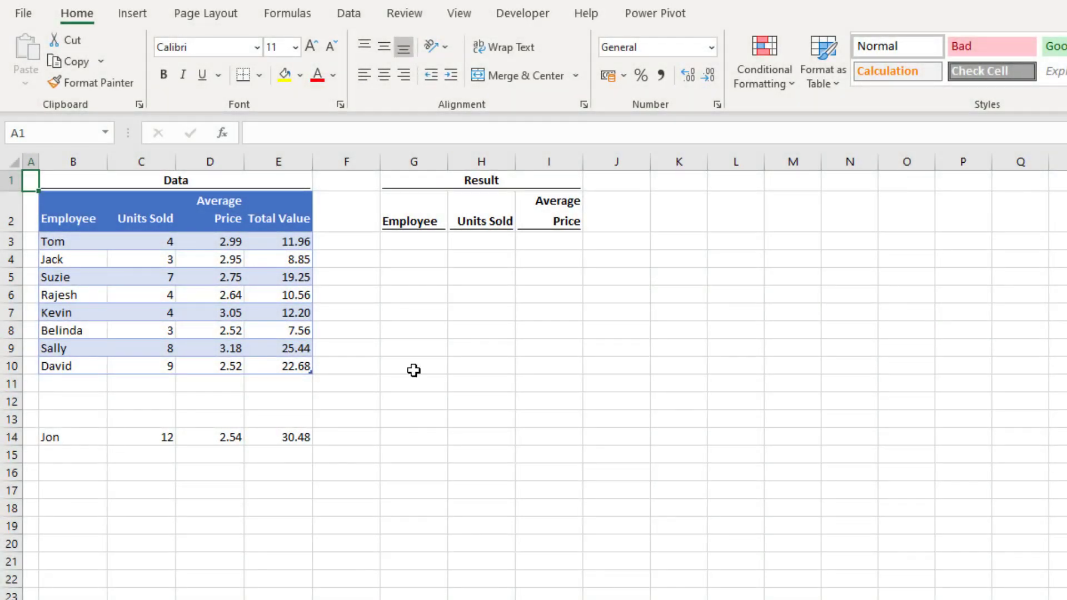
- Enter =SORTBY(salesTable[[Employee]:[Average Price]],salesTable[Total Value],-1) in G3 to sort the table's first three columns by descending total value
left_click(412, 242)
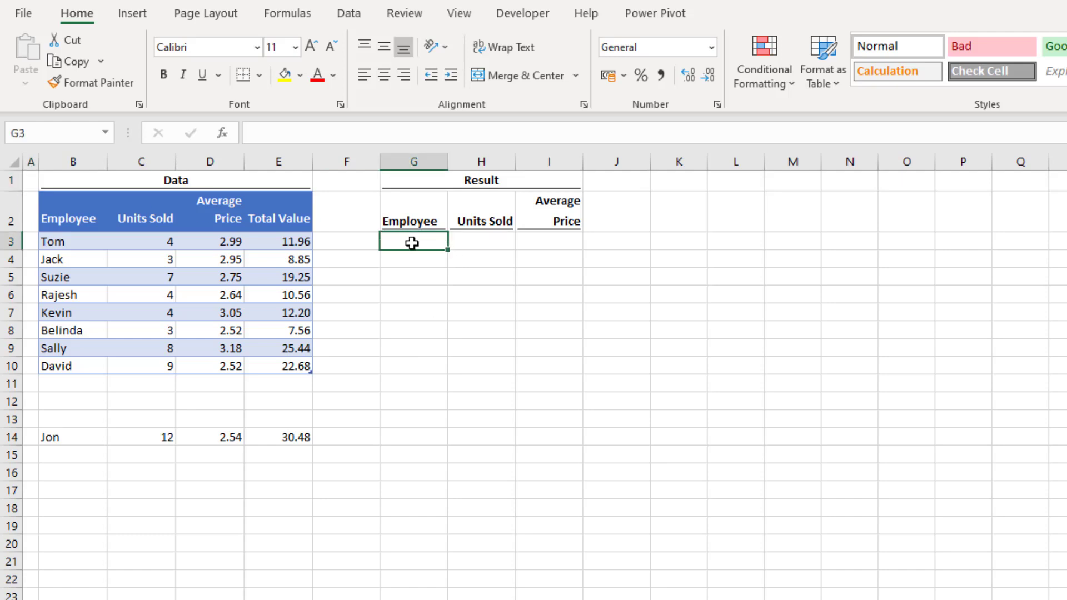
type("=")
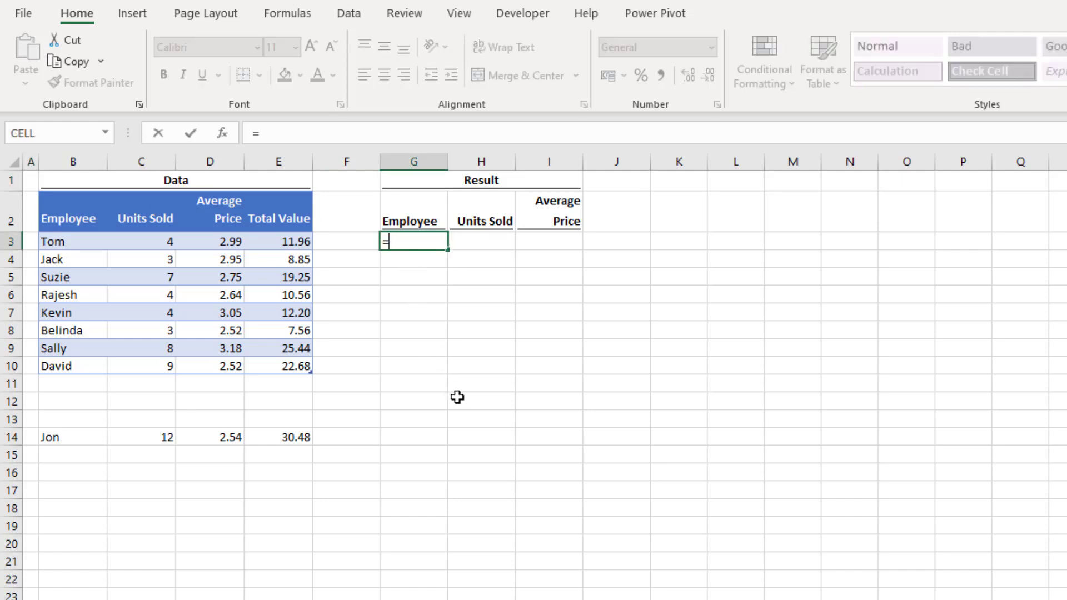
type("SORT")
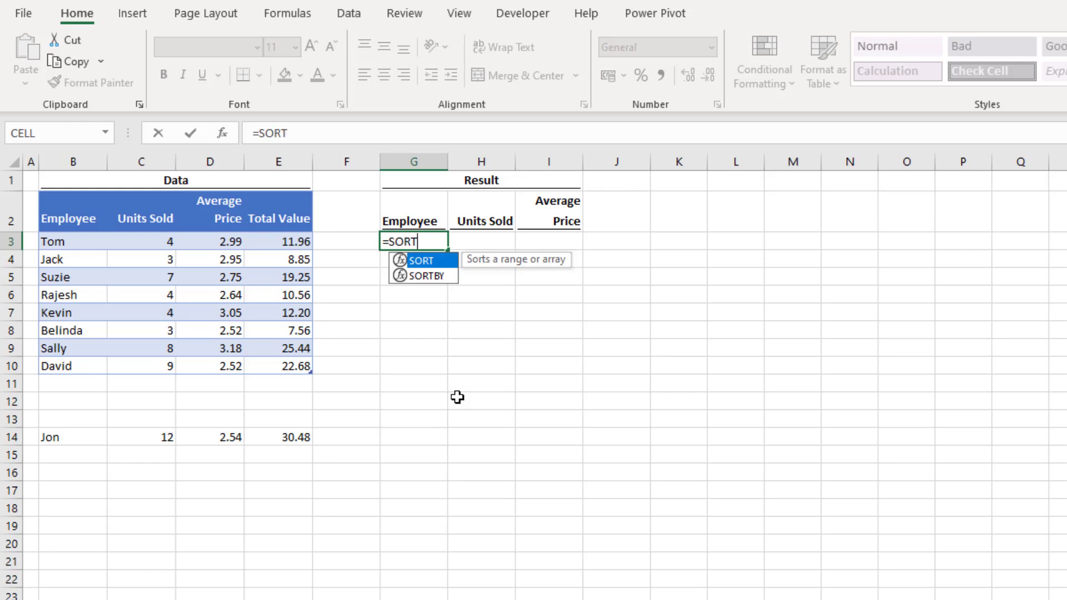
type("BY(")
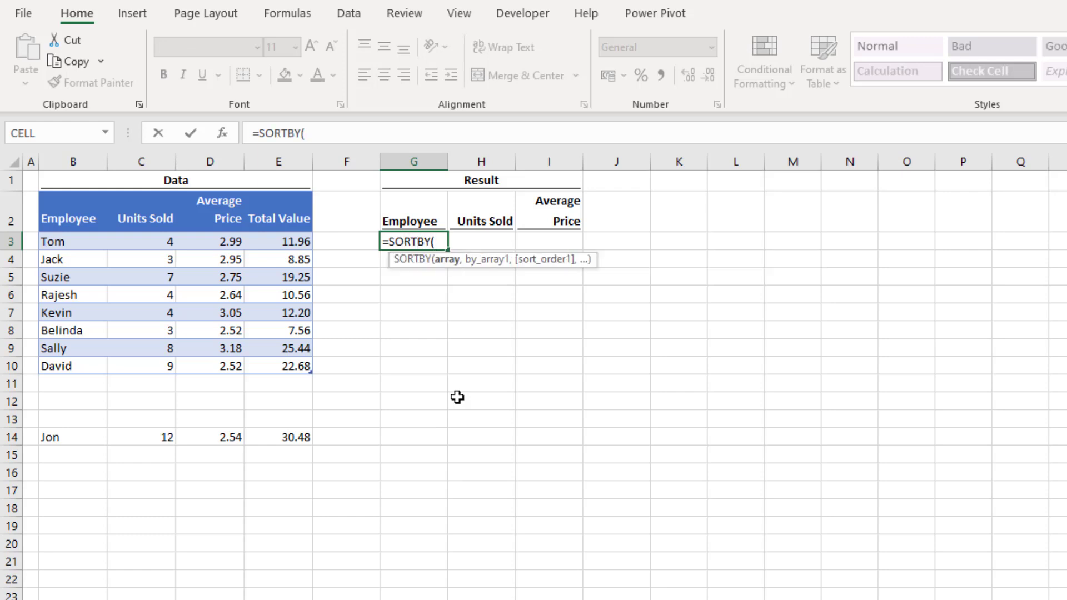
left_click(74, 193)
left_click_drag(73, 193, 202, 209)
type(",")
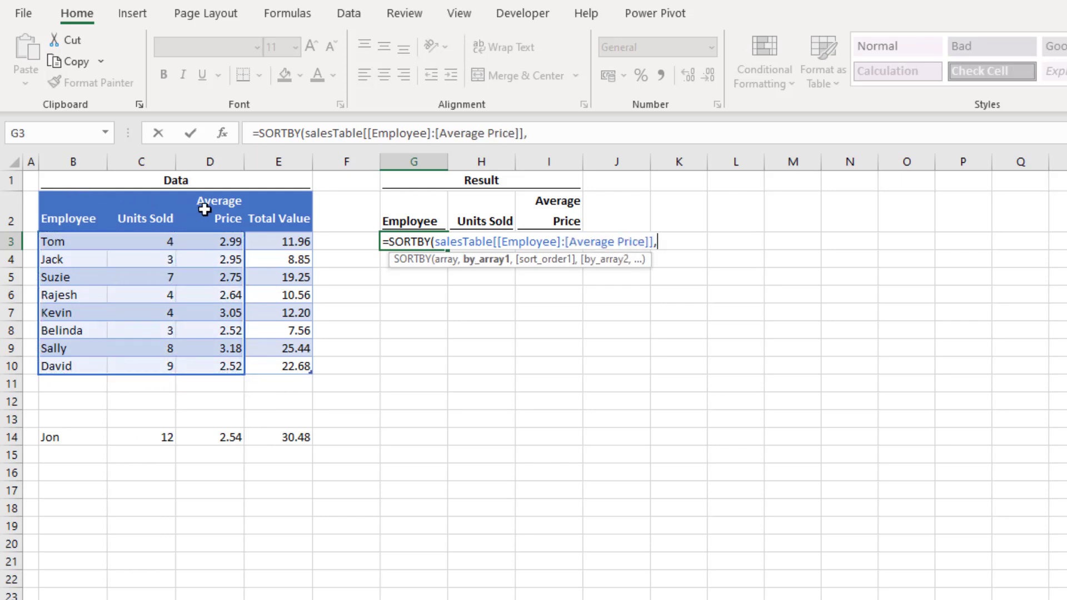
left_click(286, 196)
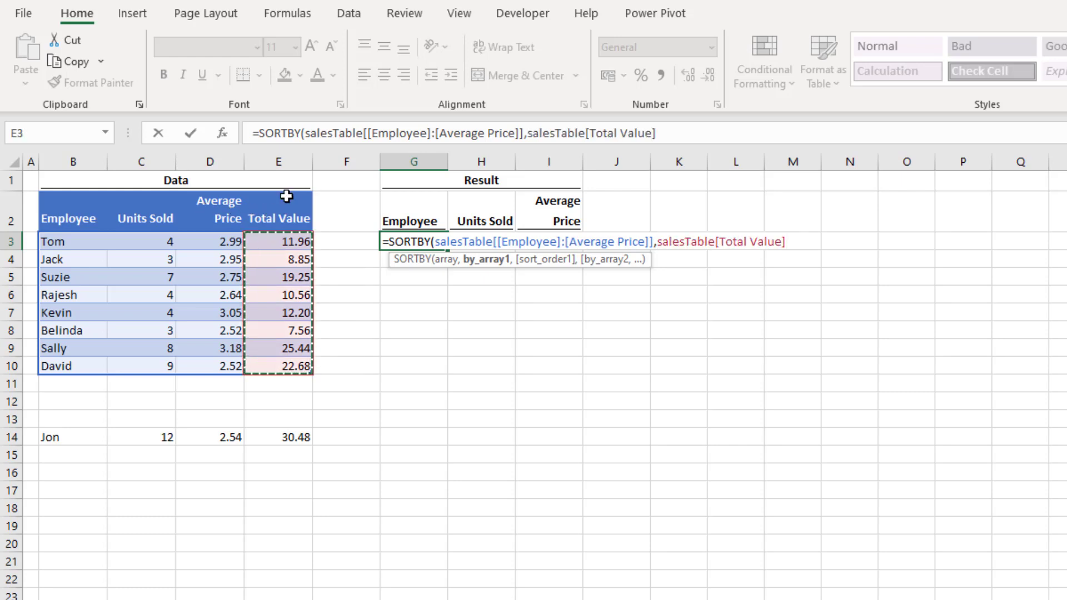
type(",-1)")
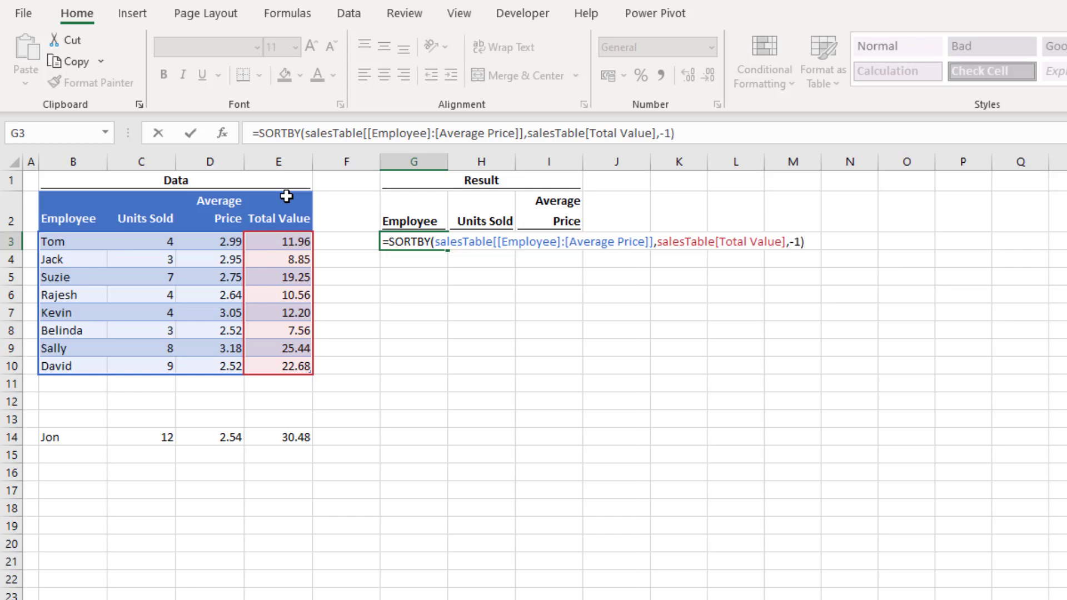
key("Return")
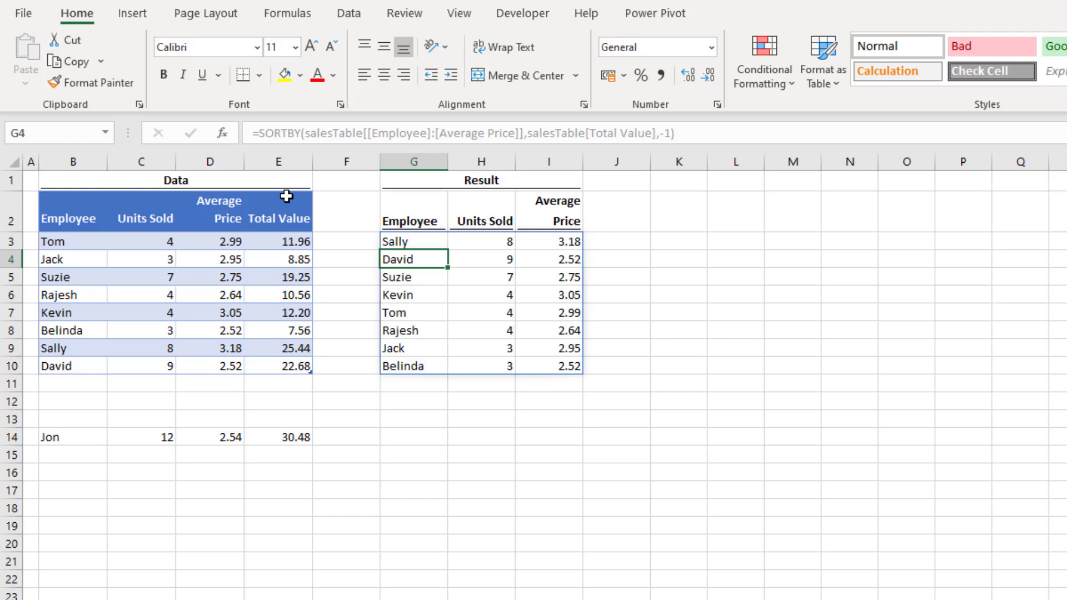
- Move the separate employee record from B14:E14 to B11:E11, directly beneath the last row of the sales table
left_click_drag(79, 436, 267, 385)
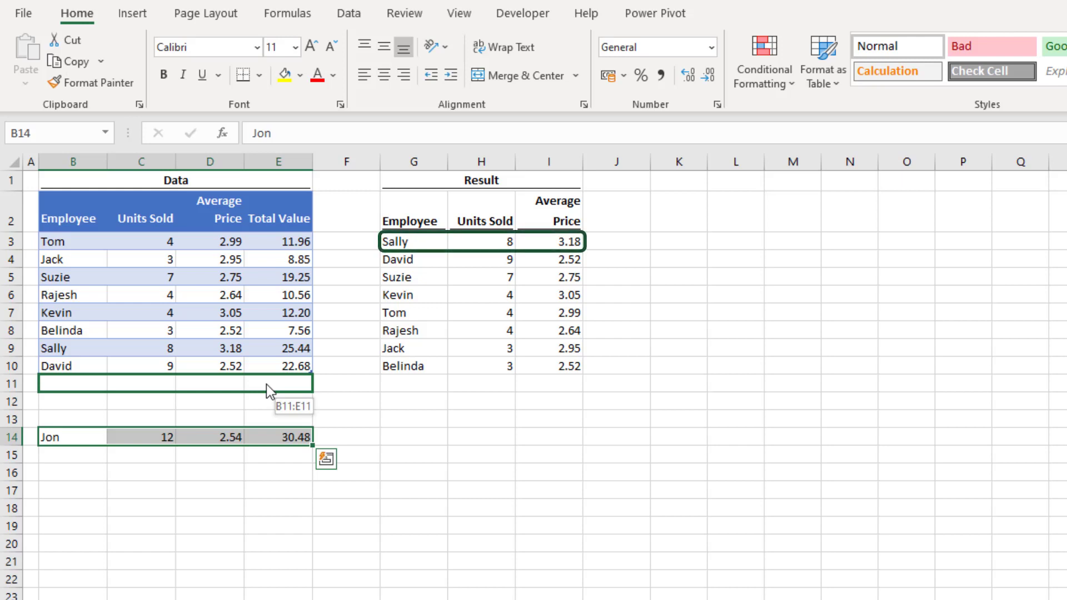
left_click_drag(266, 384, 266, 385)
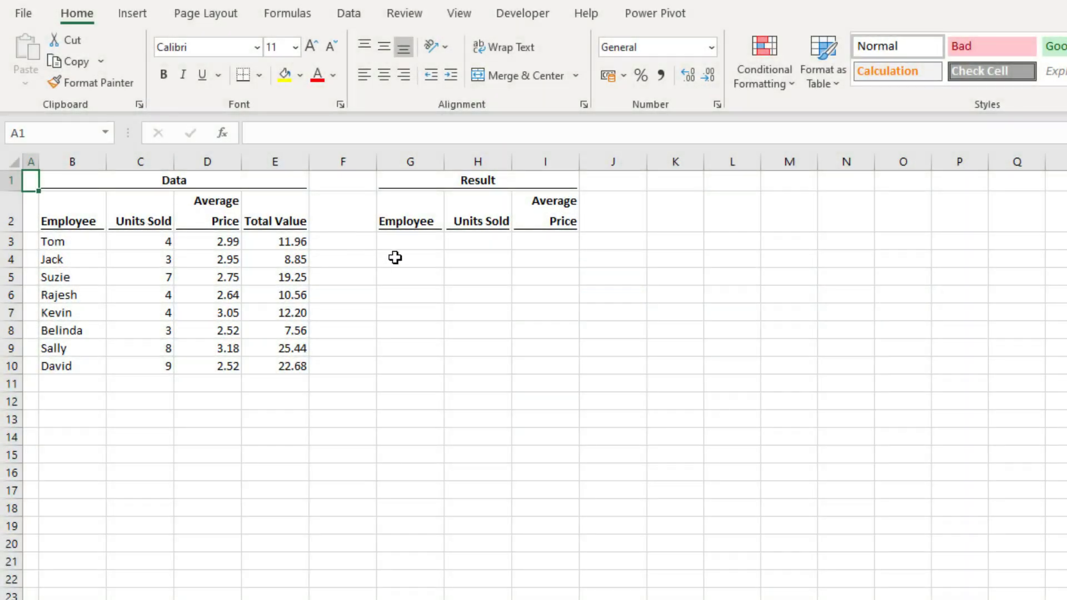
- Enter =SORTBY(B3:E10,C3:C10,-1,B3:B10,1) in G3 to sort by descending units sold and ascending employee name
double_click(421, 242)
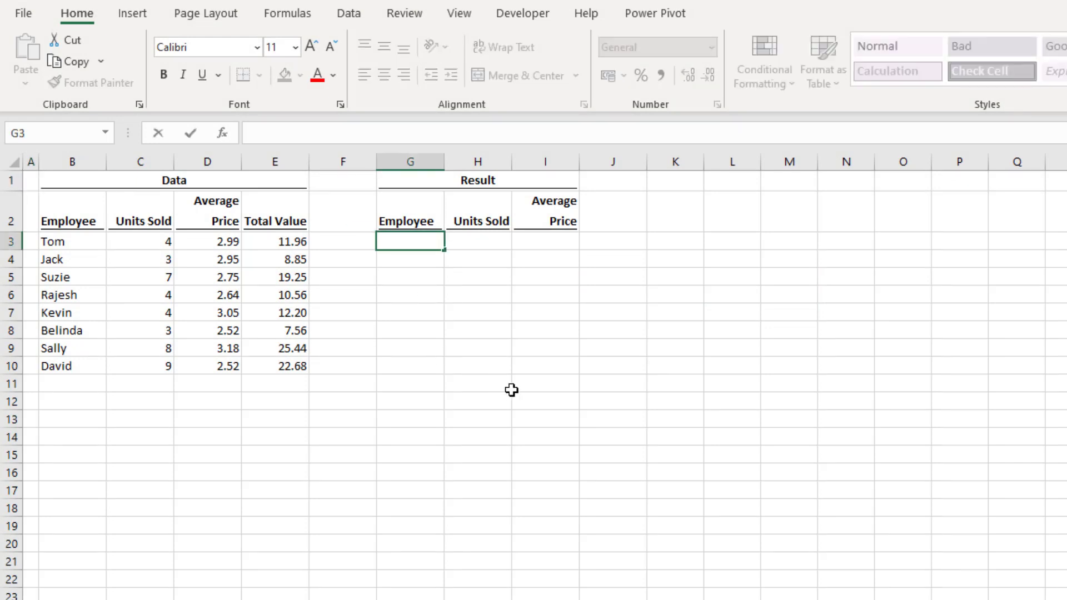
type("=SORTB")
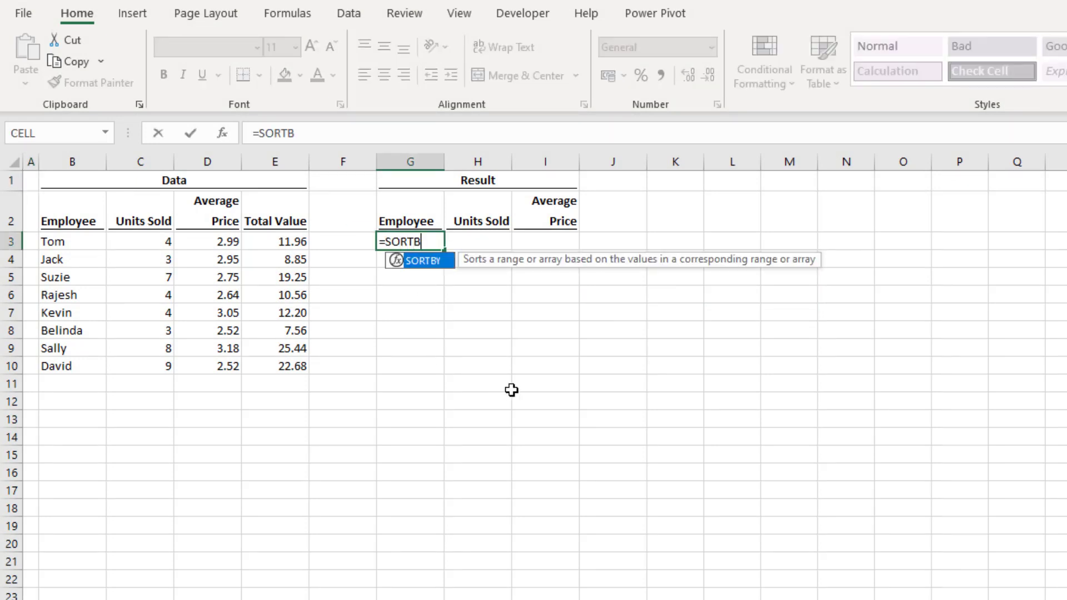
type("Y(")
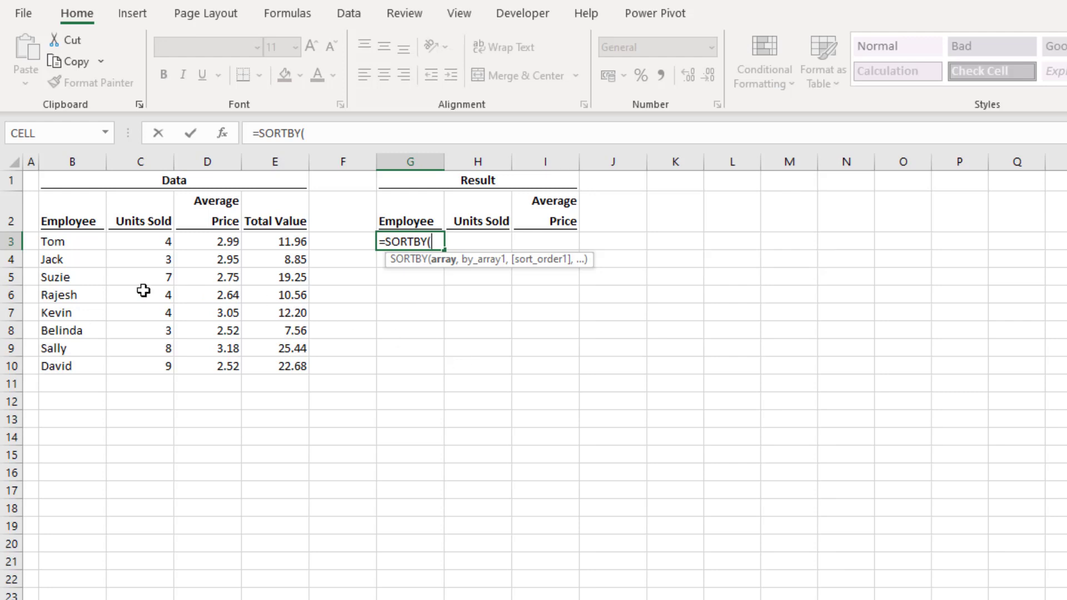
left_click_drag(74, 240, 281, 370)
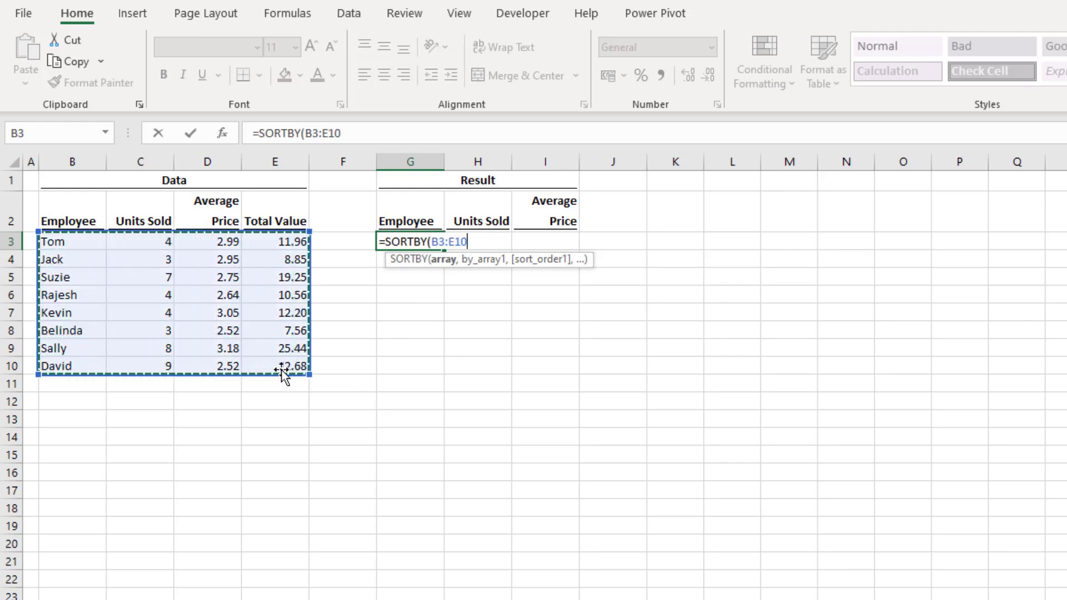
type(",")
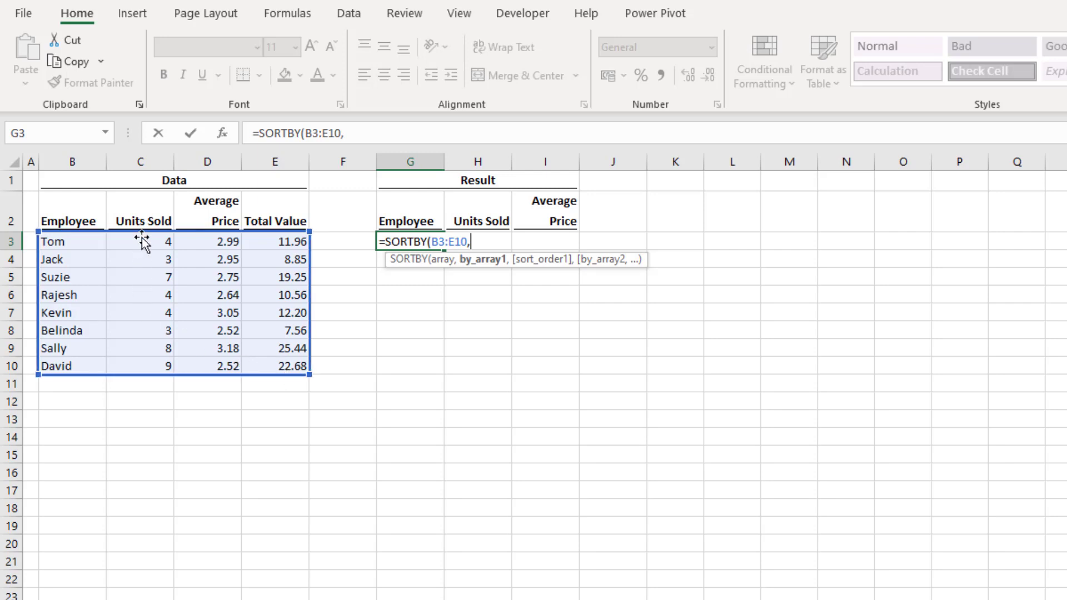
left_click_drag(142, 241, 147, 365)
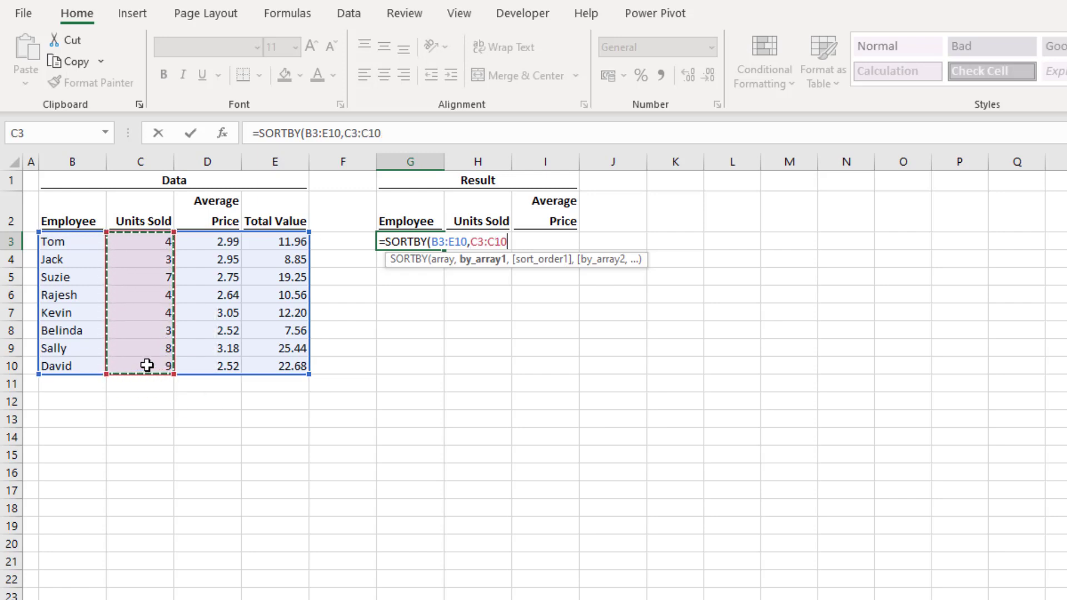
type(",")
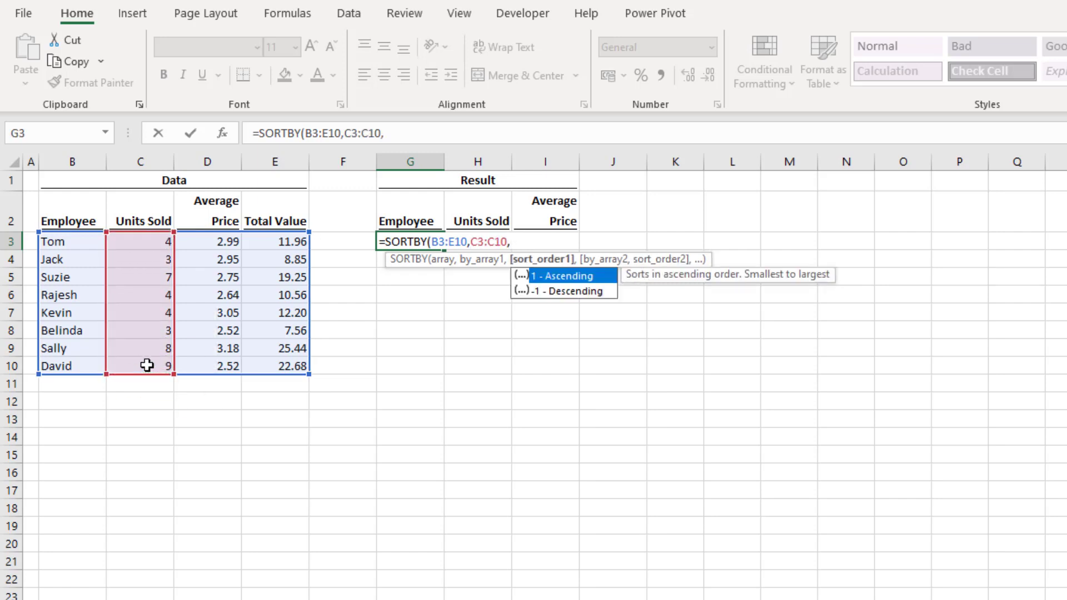
type("-1,")
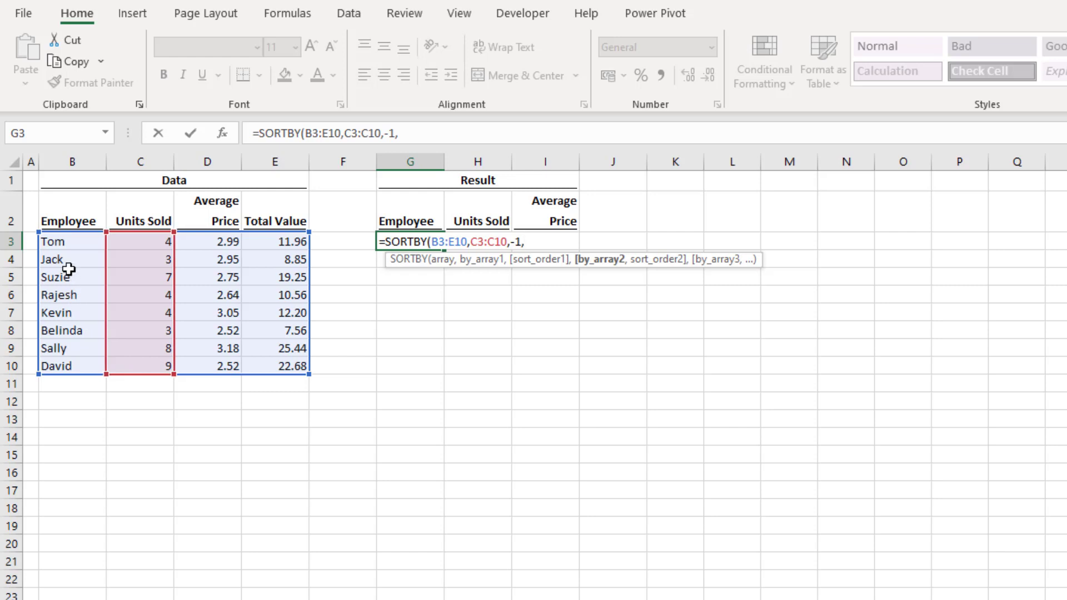
left_click_drag(66, 241, 66, 366)
type(",")
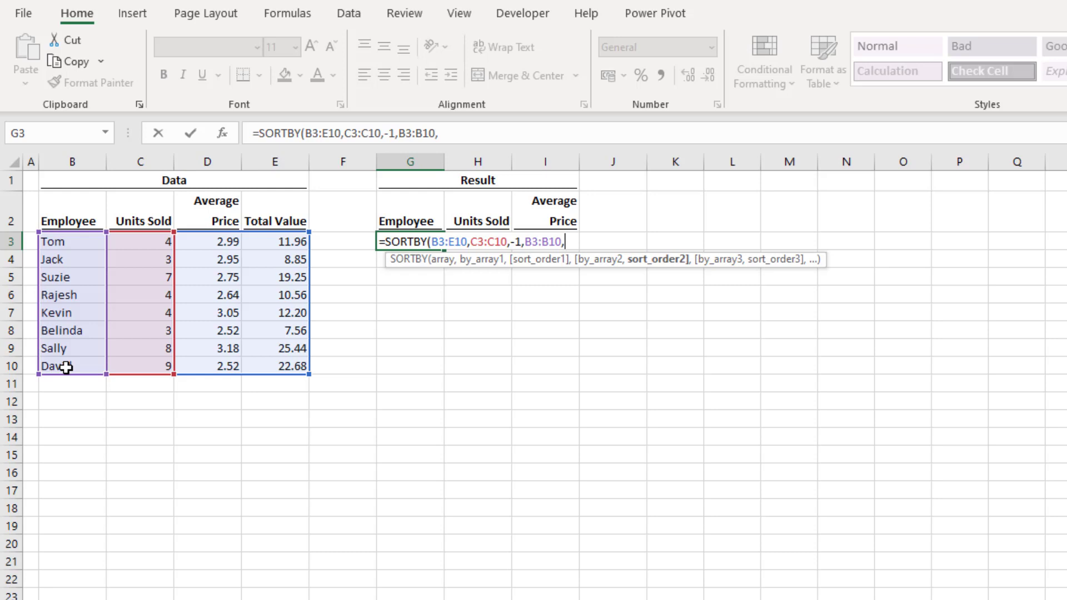
type("1)")
key("Return")
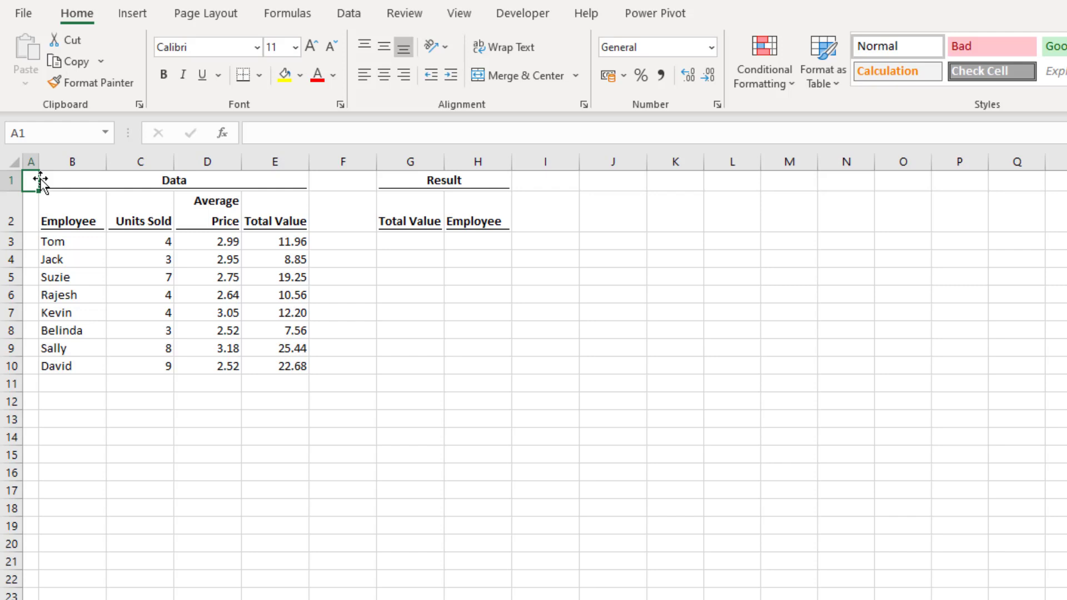
- Begin a SORTBY formula in G3 with CHOOSE({1,2},E3:E10,B3:B10) as its array, placing total value before employee
left_click(417, 243)
type("=")
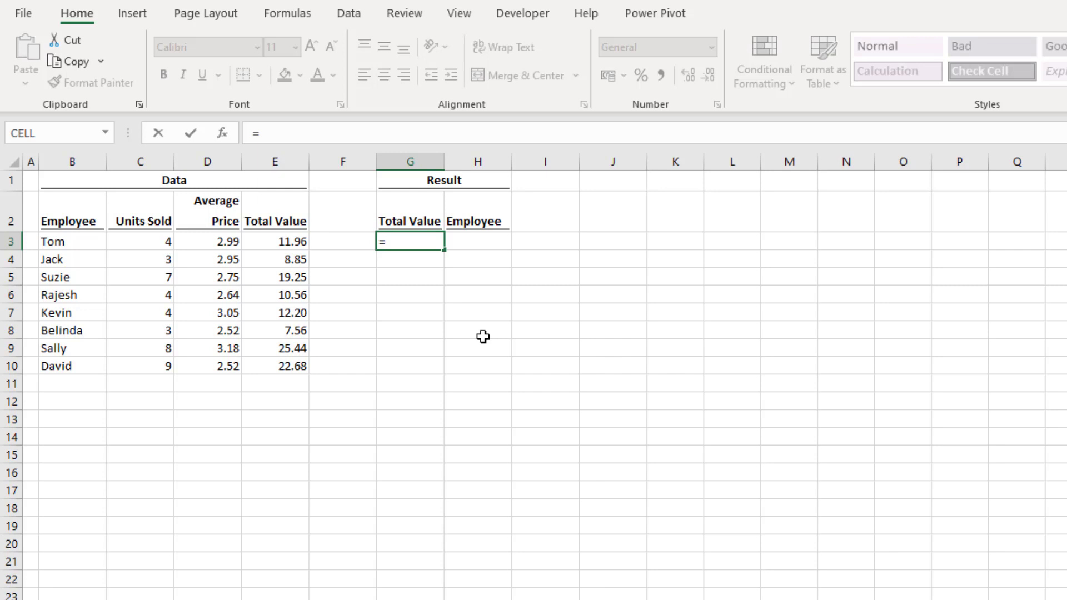
type("SORT")
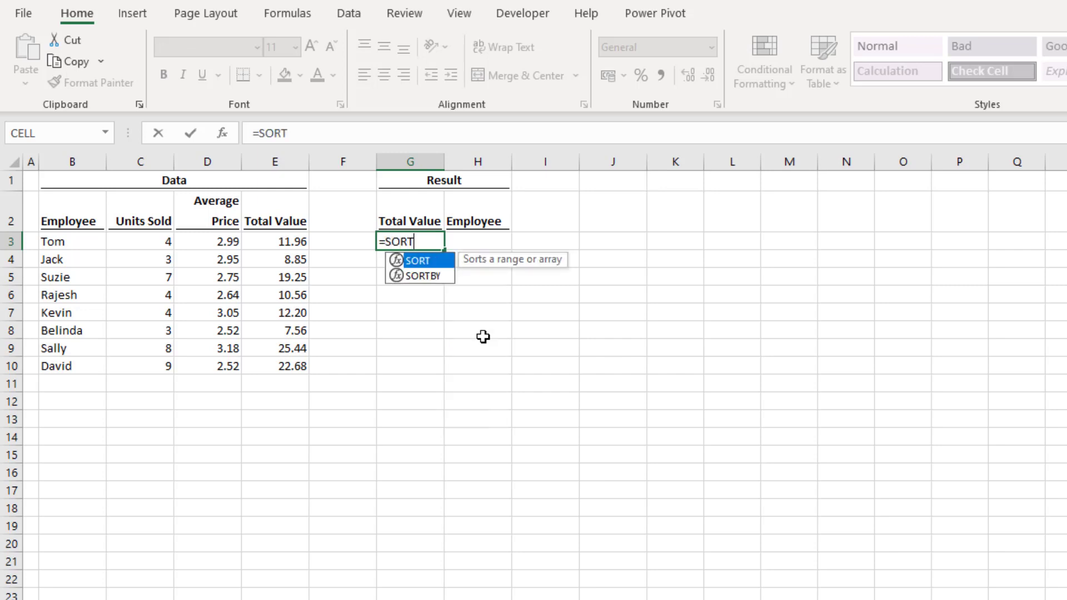
type("BY(")
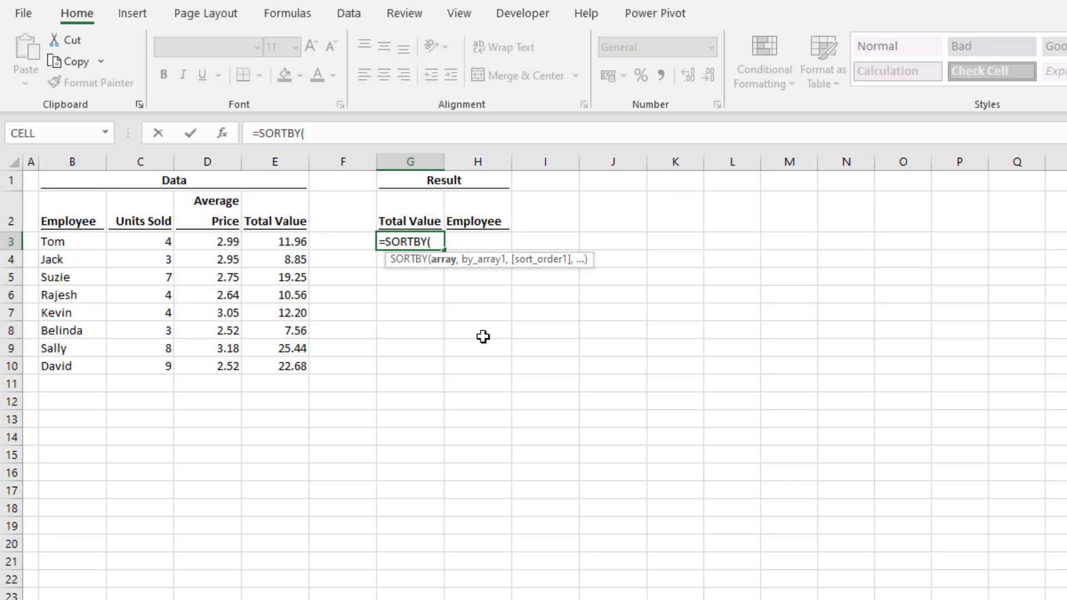
type("CHOOSE(")
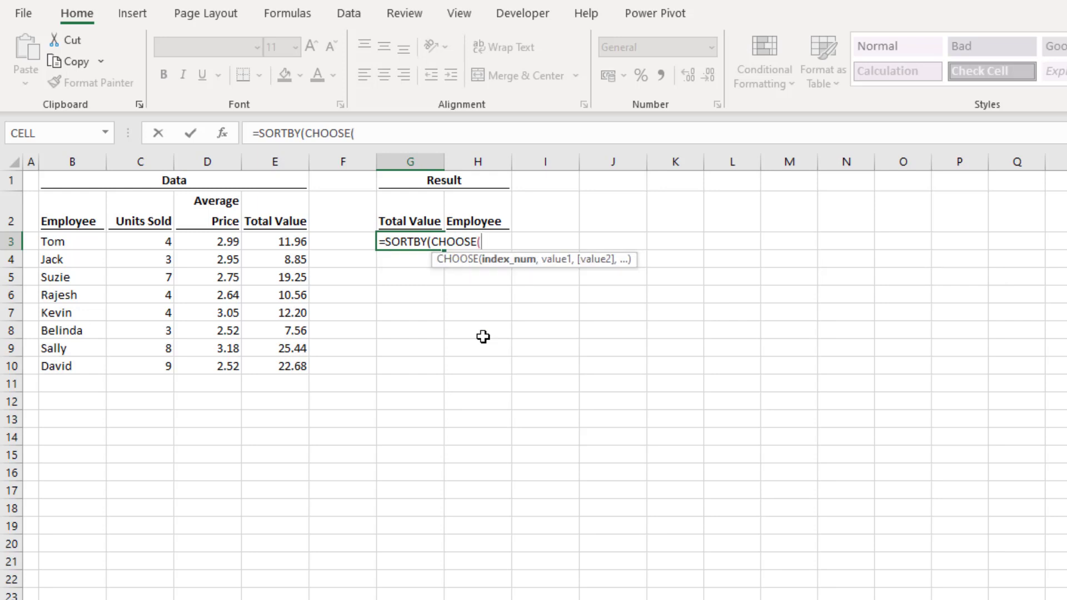
type("{1,2},")
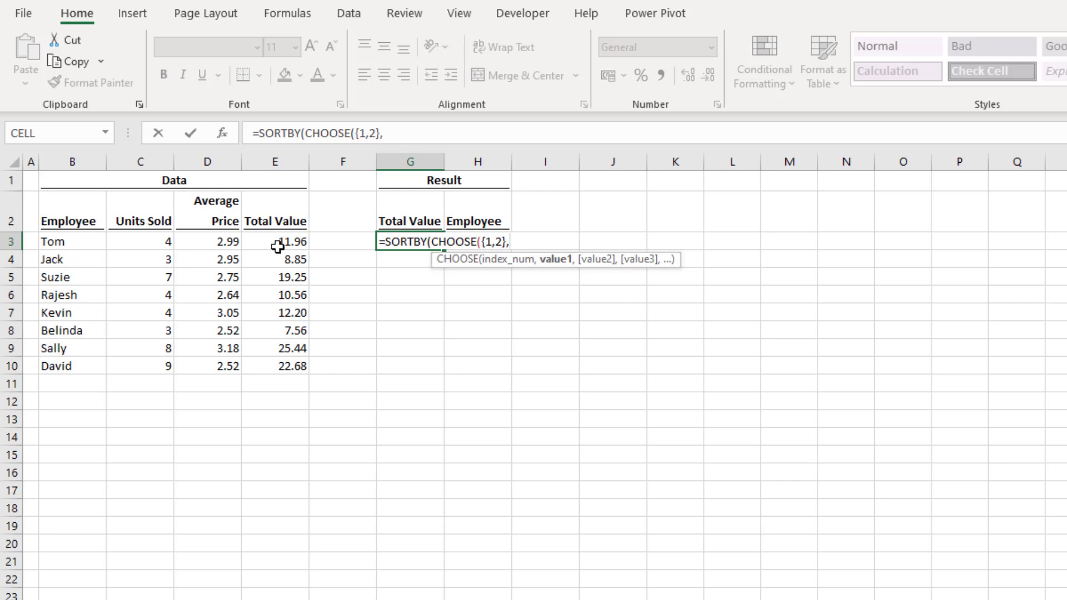
left_click_drag(280, 244, 280, 371)
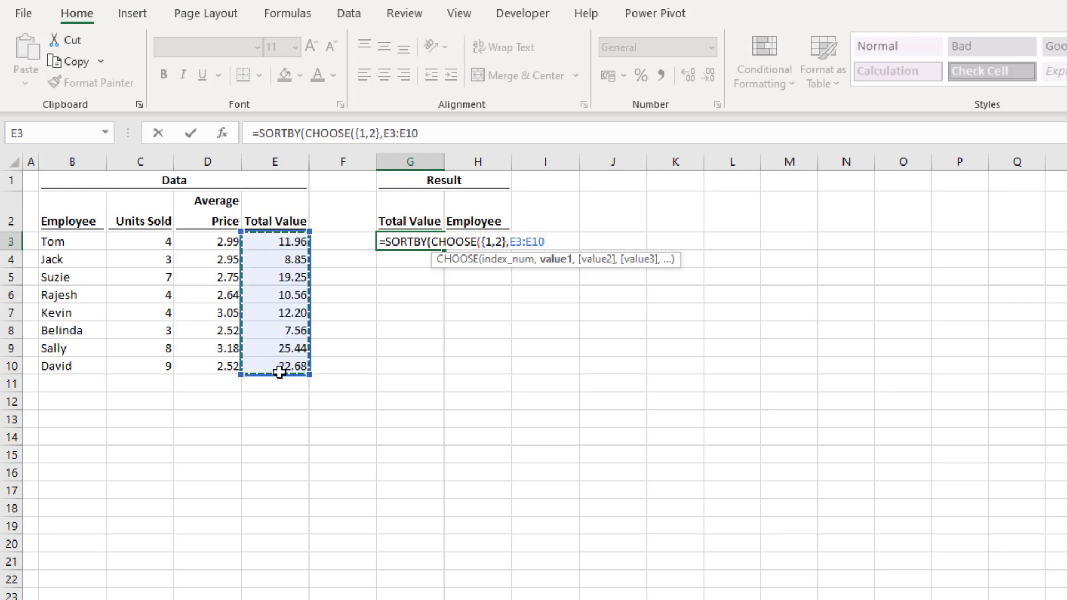
type(",")
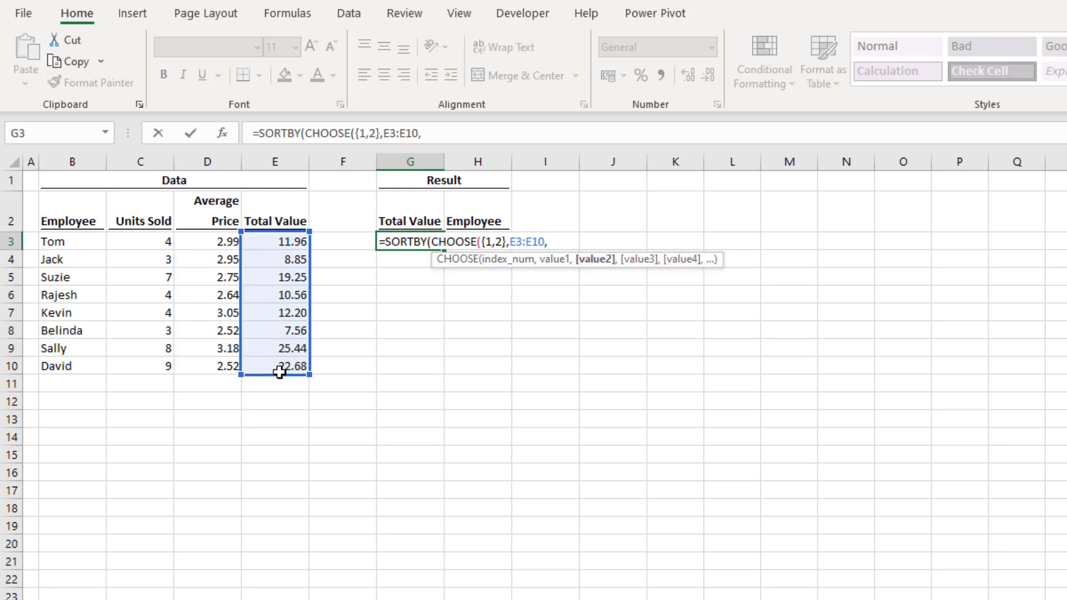
left_click_drag(83, 238, 86, 374)
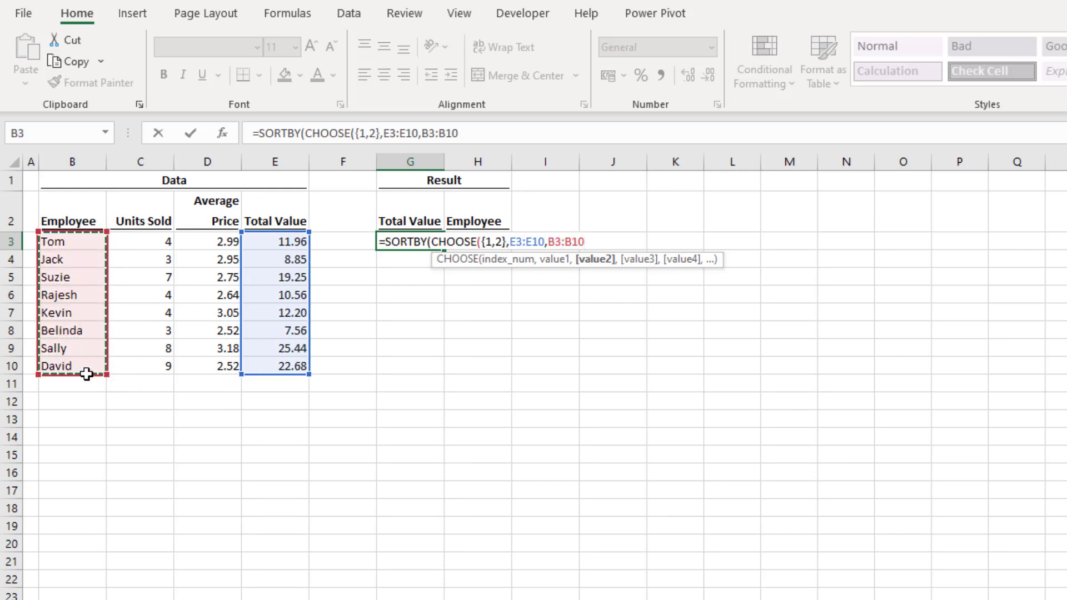
type(")")
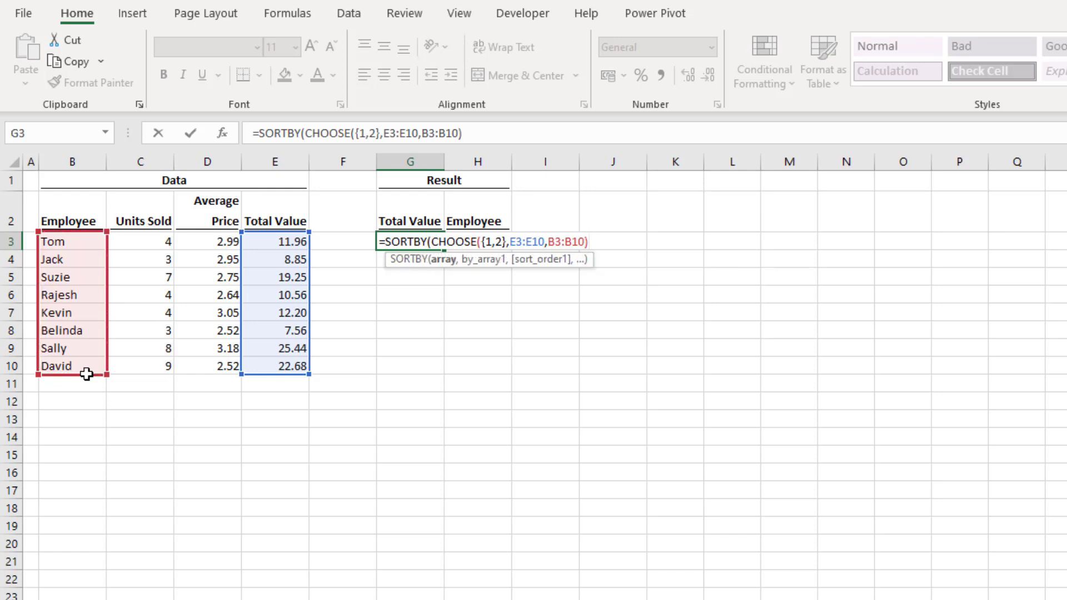
- Complete the G3 SORTBY formula with C3:C10,-1 and B3:B10,1 to sort by descending units sold and ascending employee name
type(",")
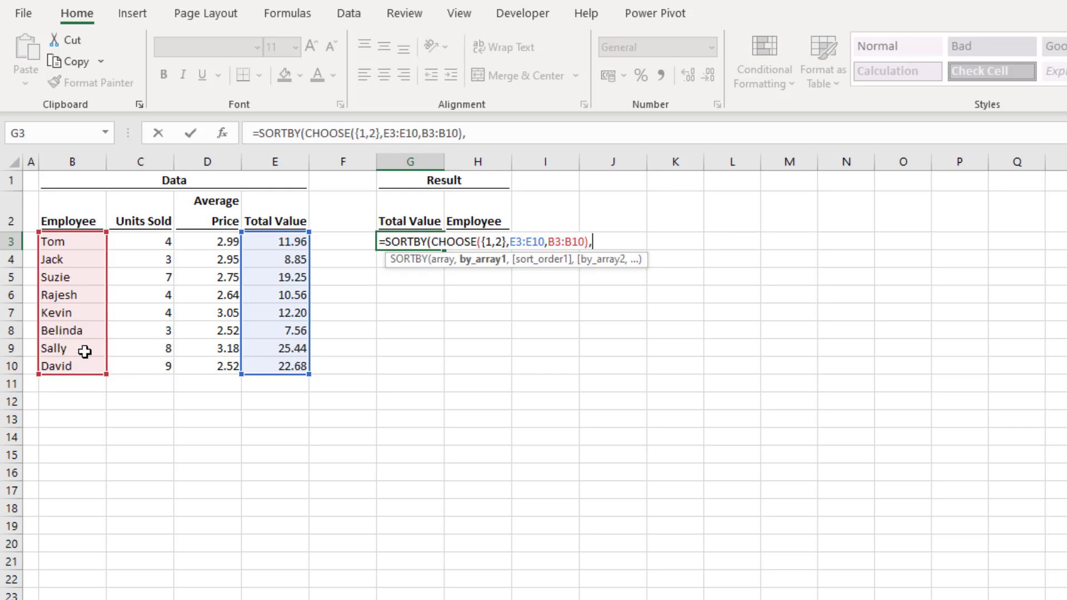
left_click_drag(141, 242, 147, 364)
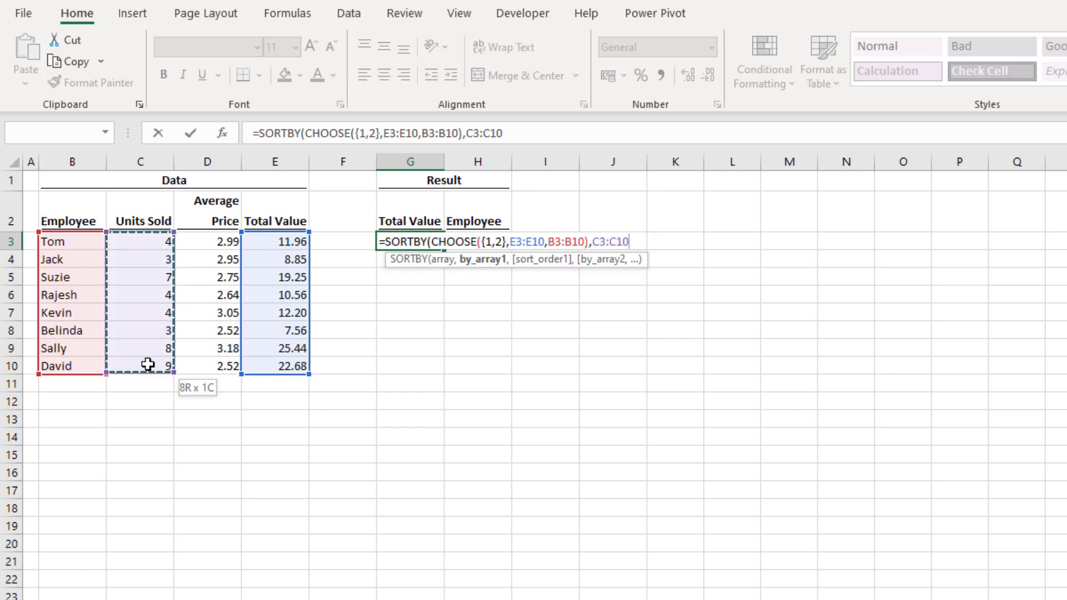
type(",")
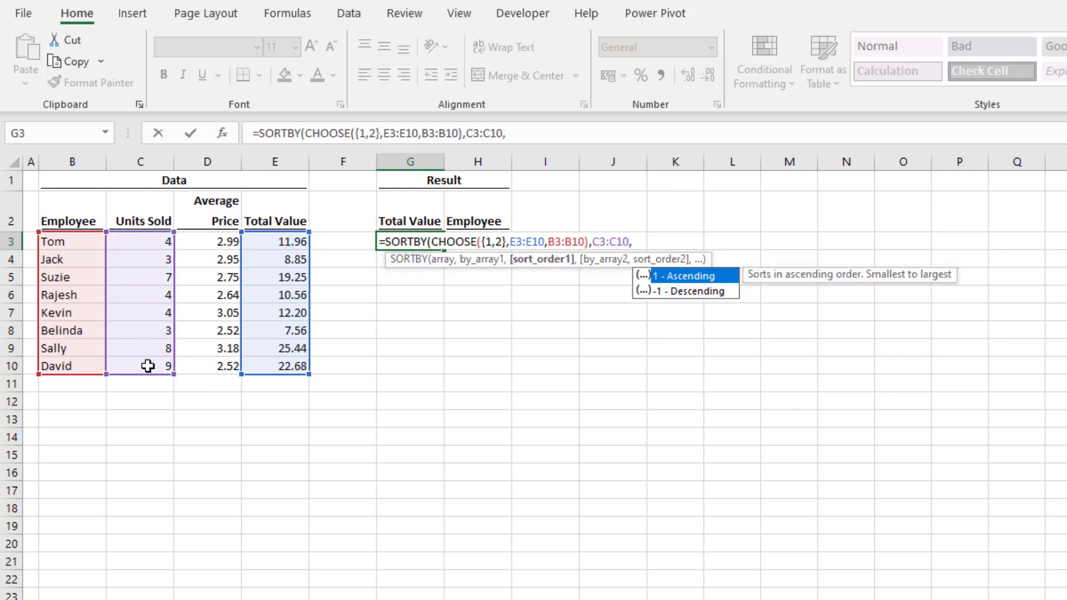
type("-1,")
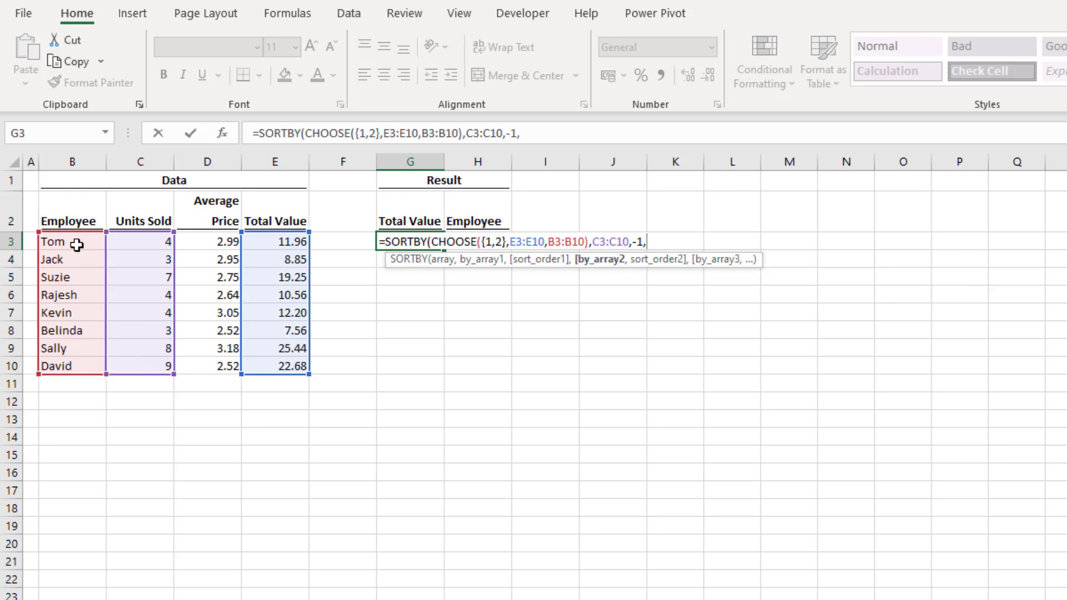
left_click_drag(77, 244, 89, 365)
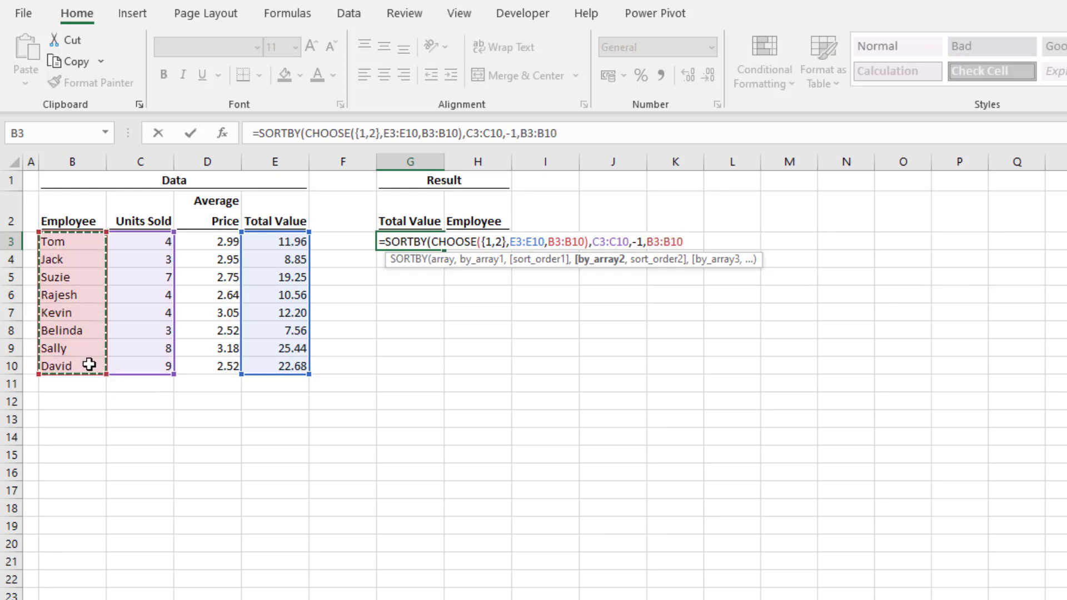
type(",1")
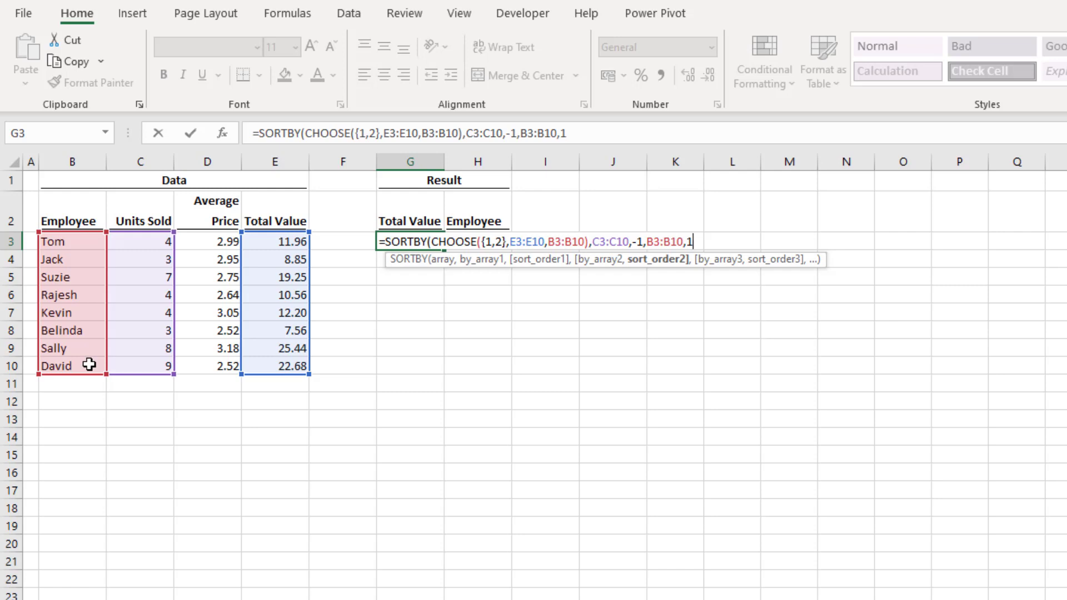
type(")")
key("Return")
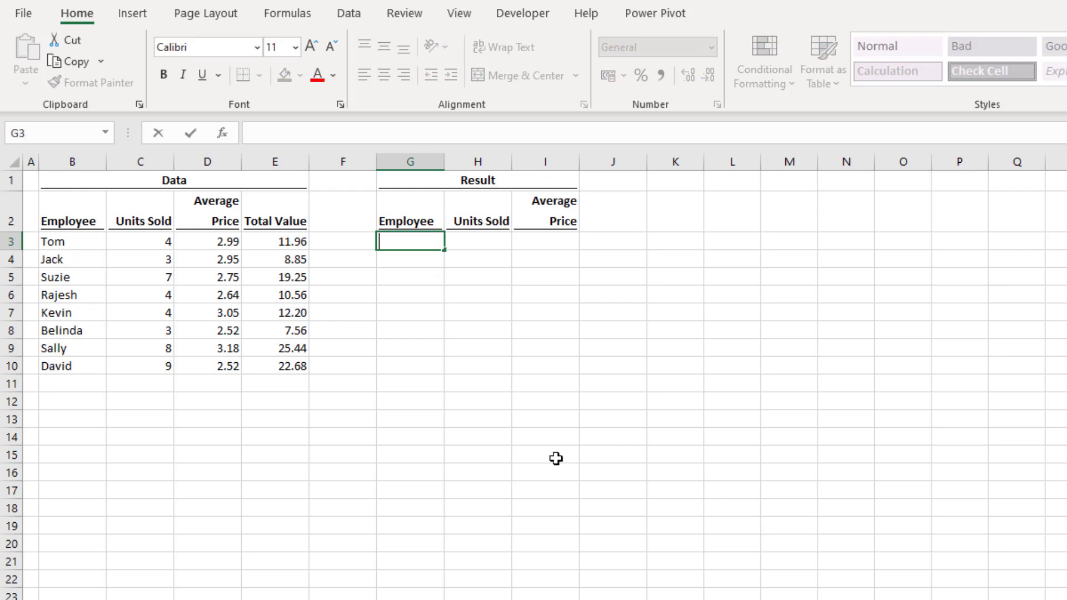
- Enter =SORTBY(B3:D10,C3:C10,1) in G3 to list employees, units and average price by ascending units sold
type("=S")
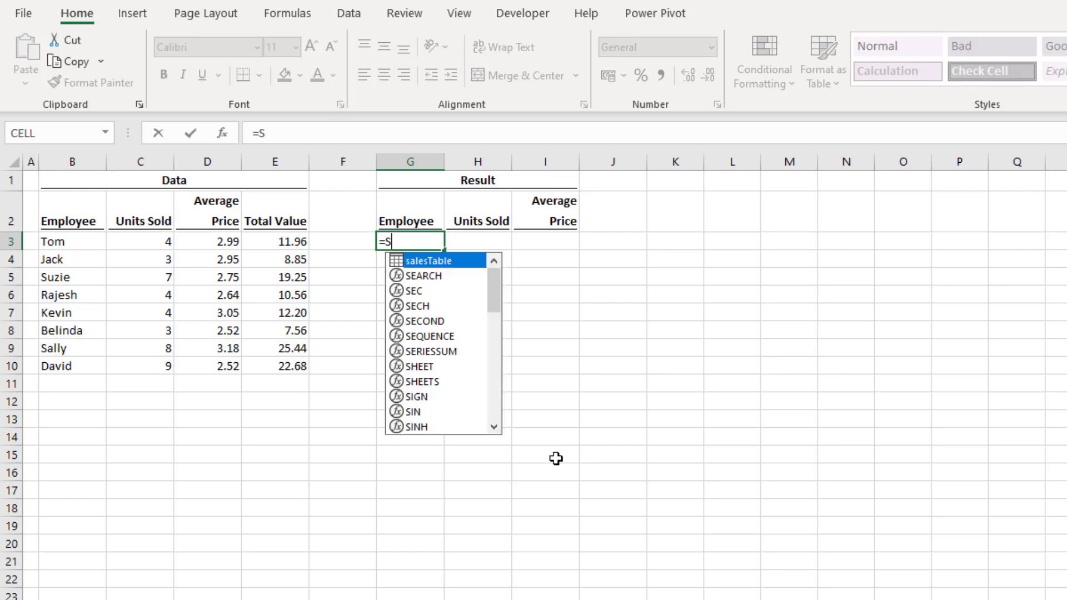
type("ORTBY(")
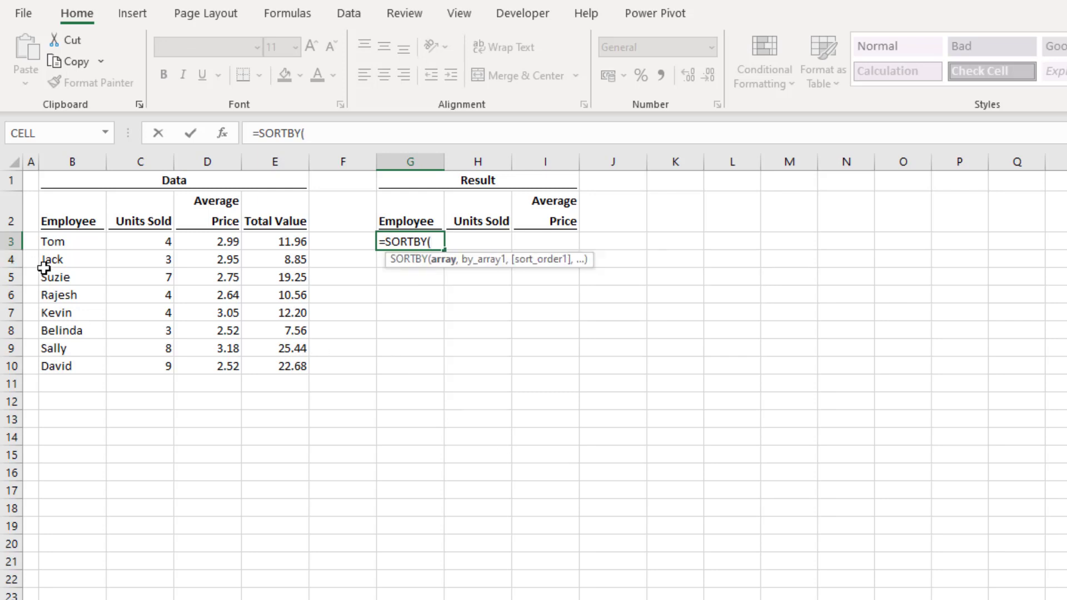
left_click_drag(67, 245, 216, 365)
type(",")
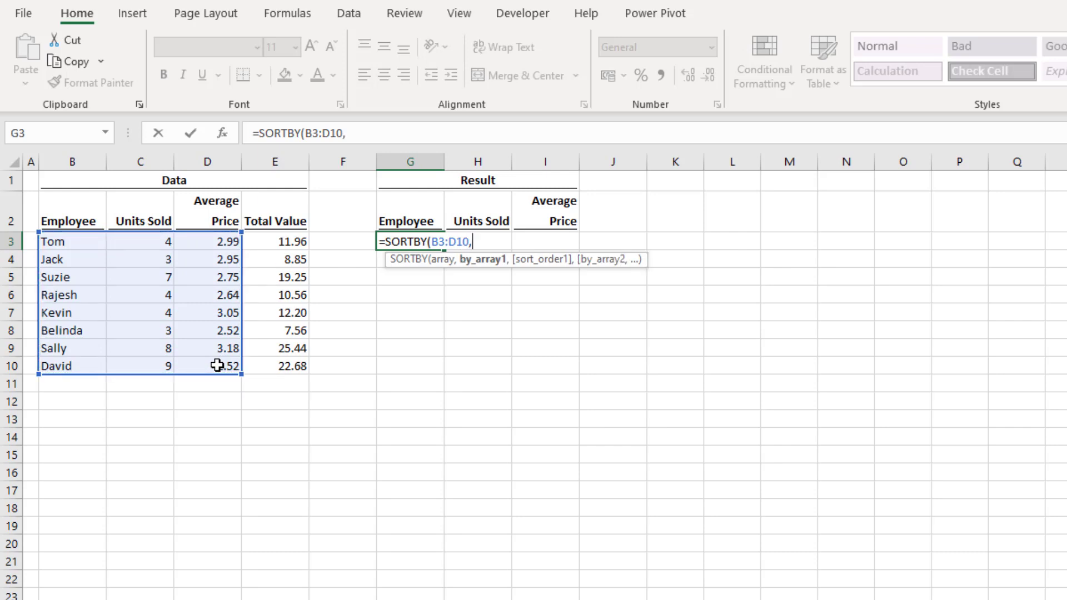
left_click(148, 240)
left_click_drag(151, 259, 157, 362)
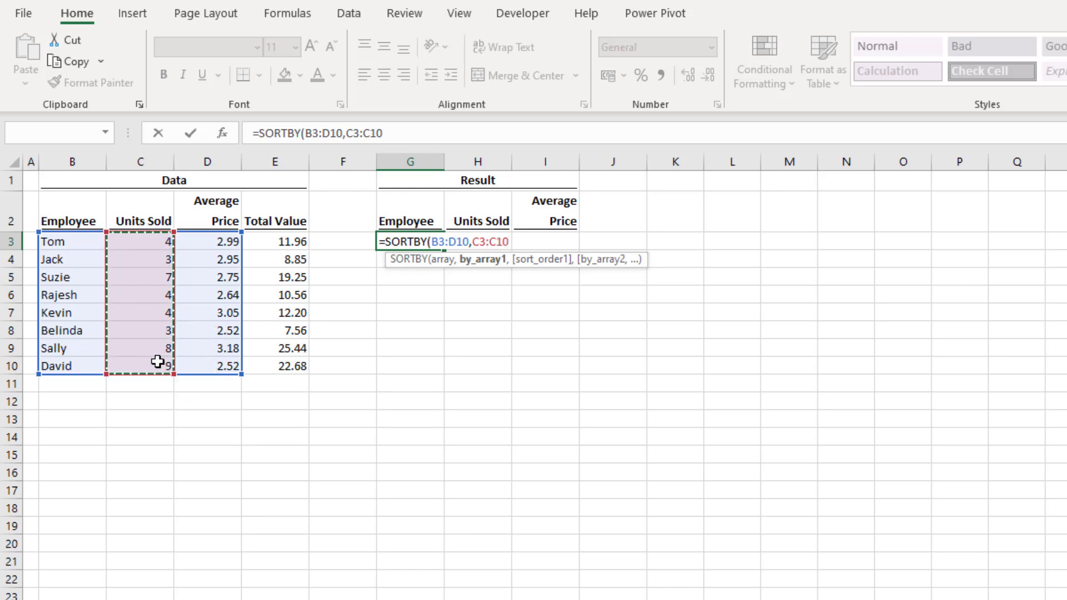
type(",1")
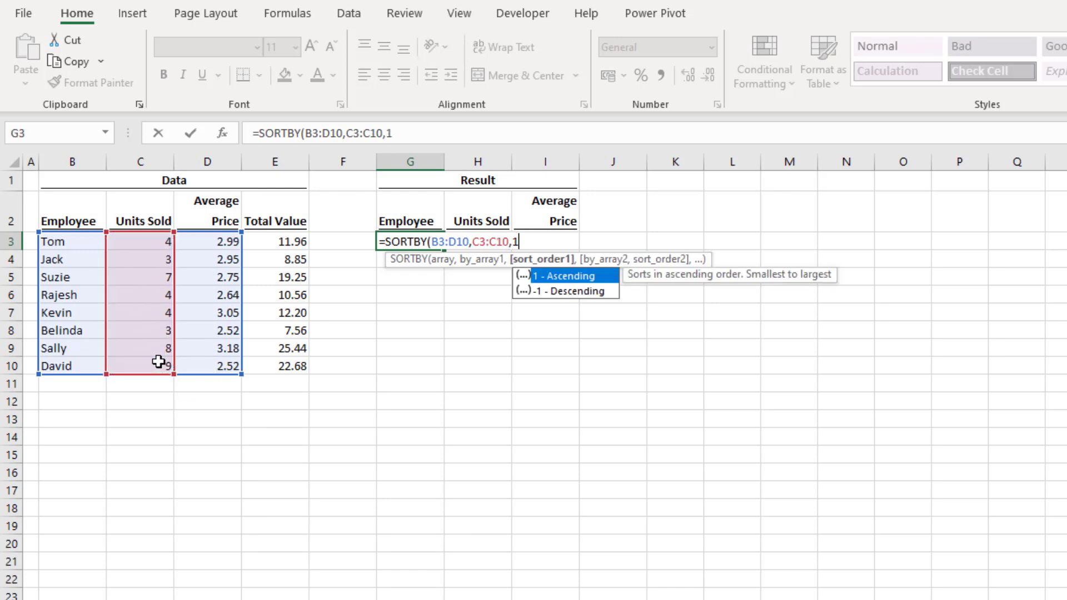
type(")")
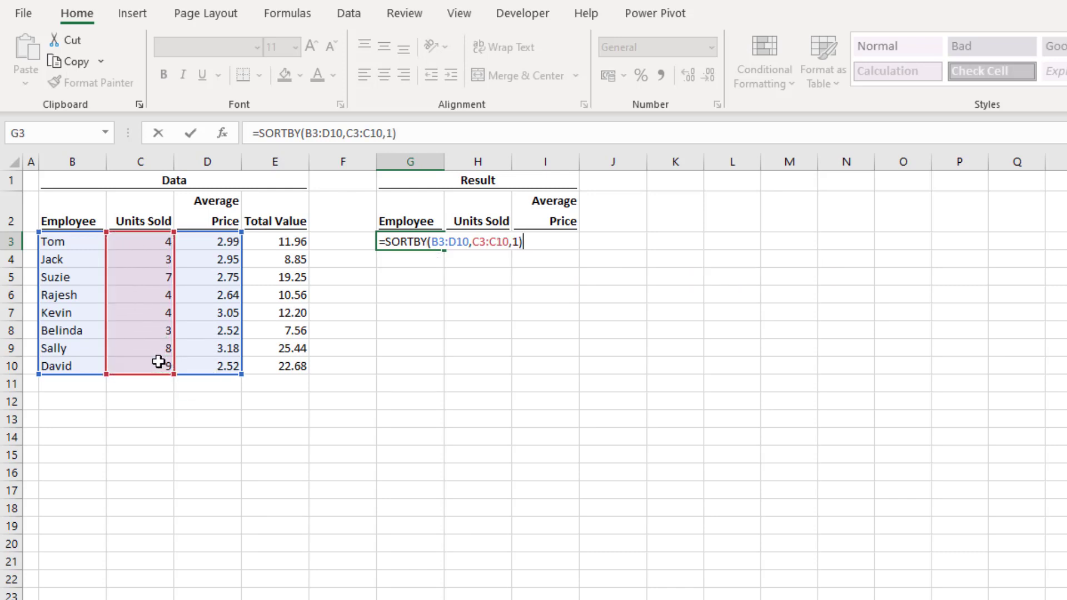
key("Return")
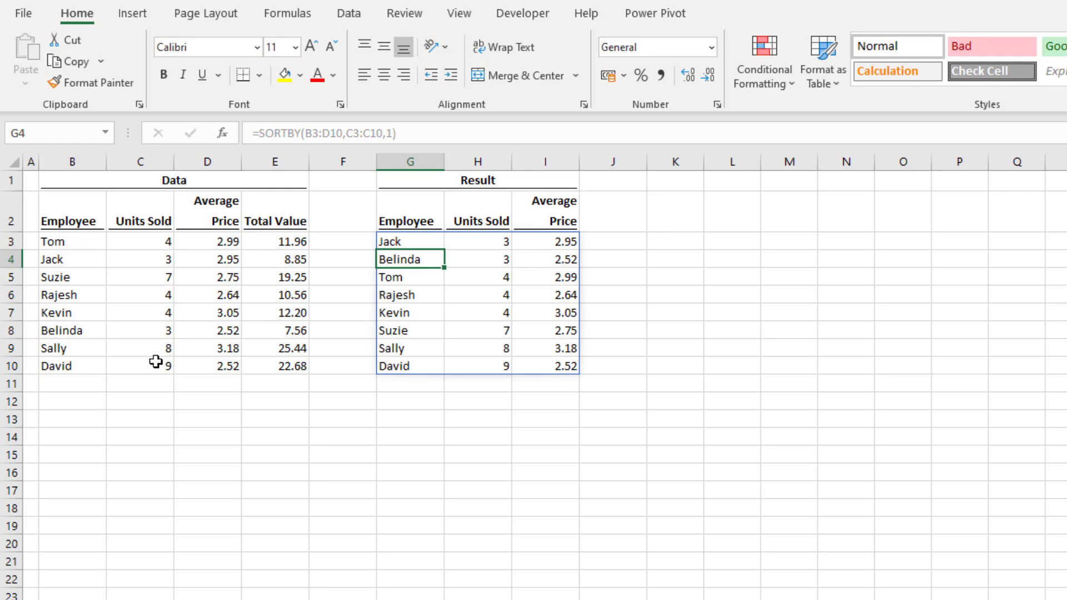
- Wrap the G3 formula in FILTER with the condition C3:C10>5, giving =FILTER(SORTBY(B3:D10,C3:C10,1),C3:C10>5)
left_click(427, 241)
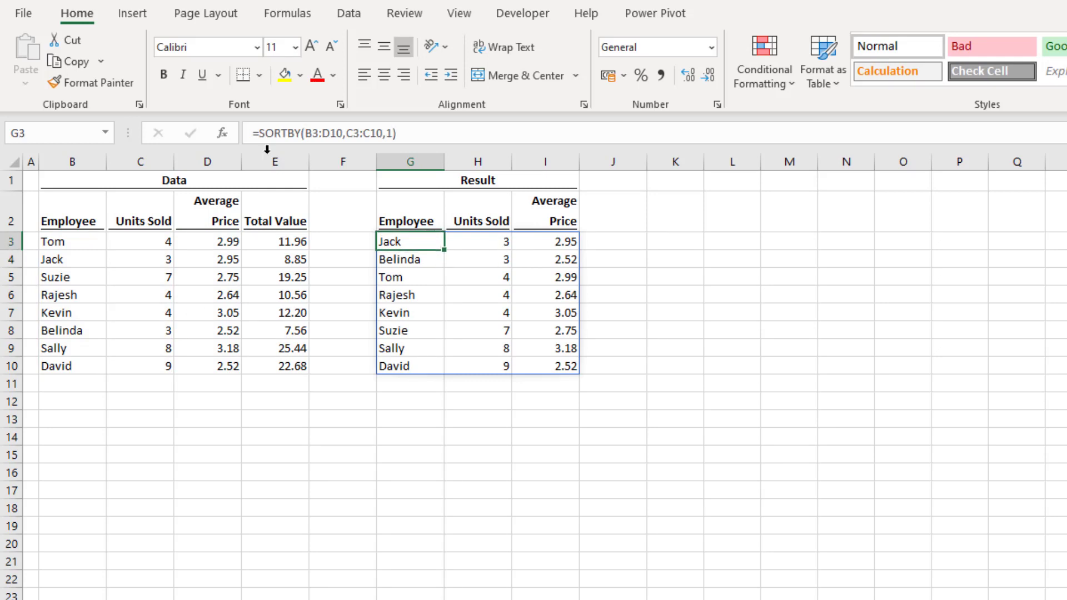
left_click(258, 133)
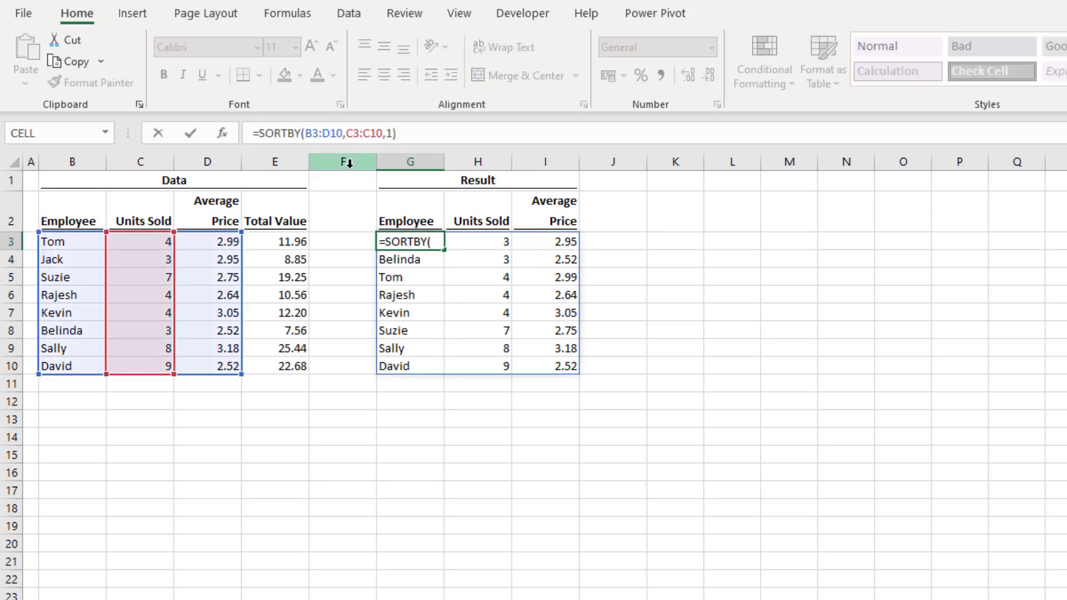
type("FILTER(")
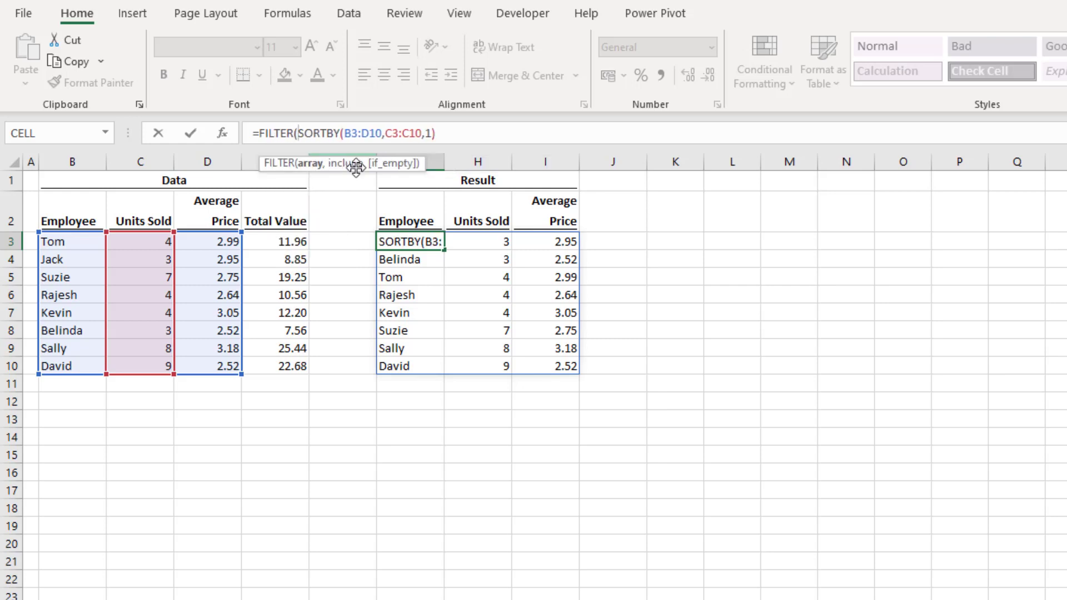
left_click(541, 124)
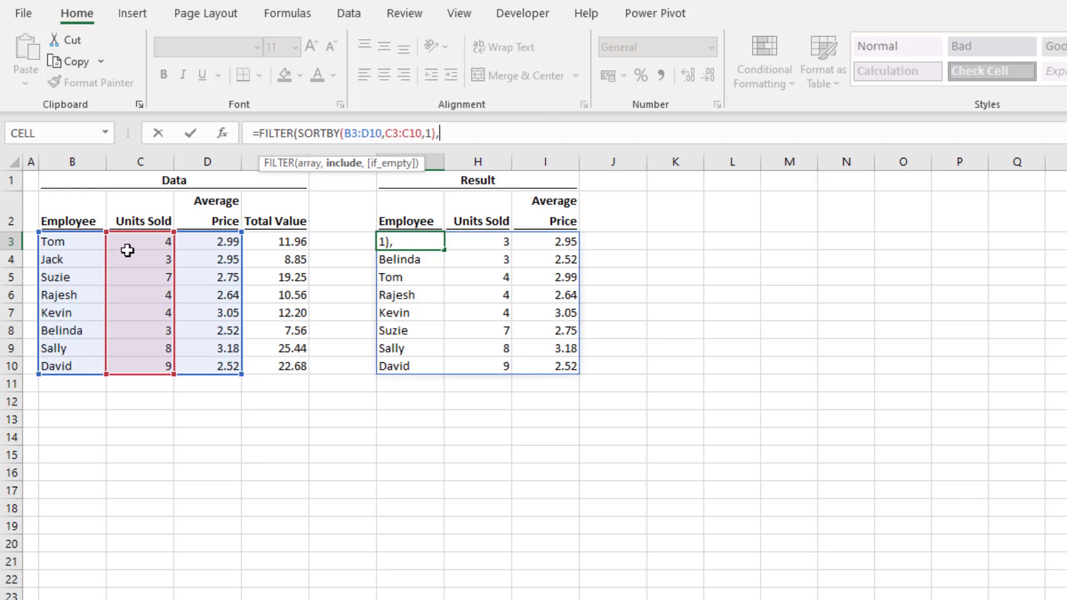
left_click(145, 241)
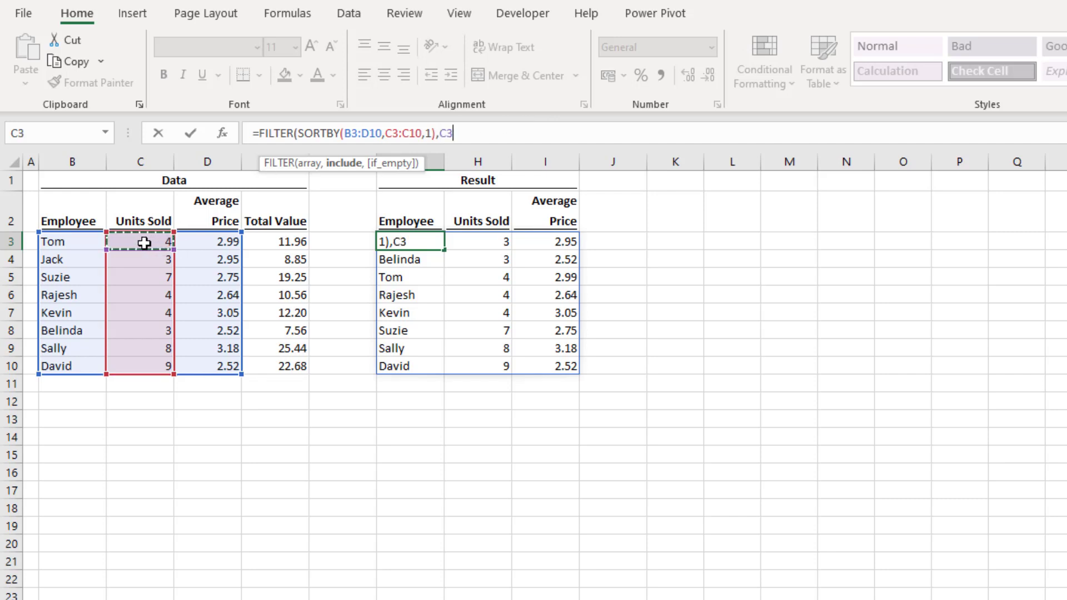
left_click_drag(145, 241, 149, 366)
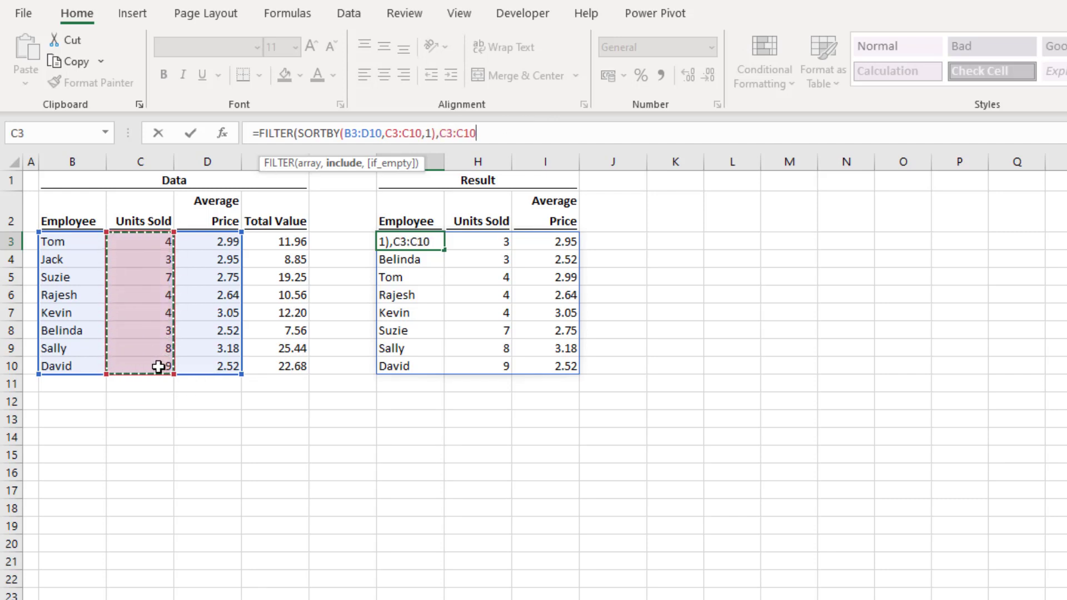
type(">5")
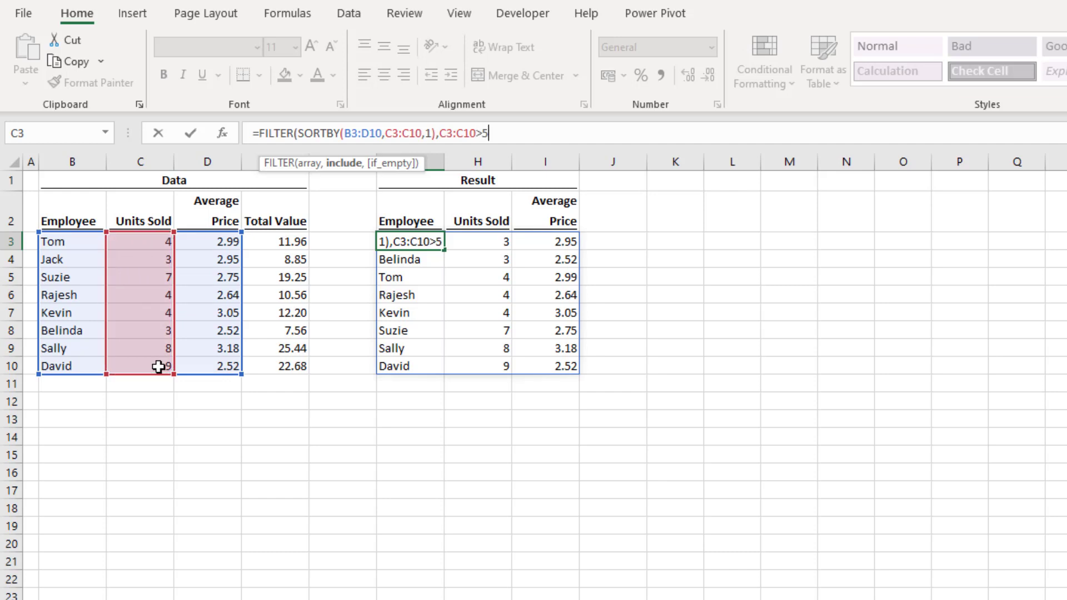
type(")")
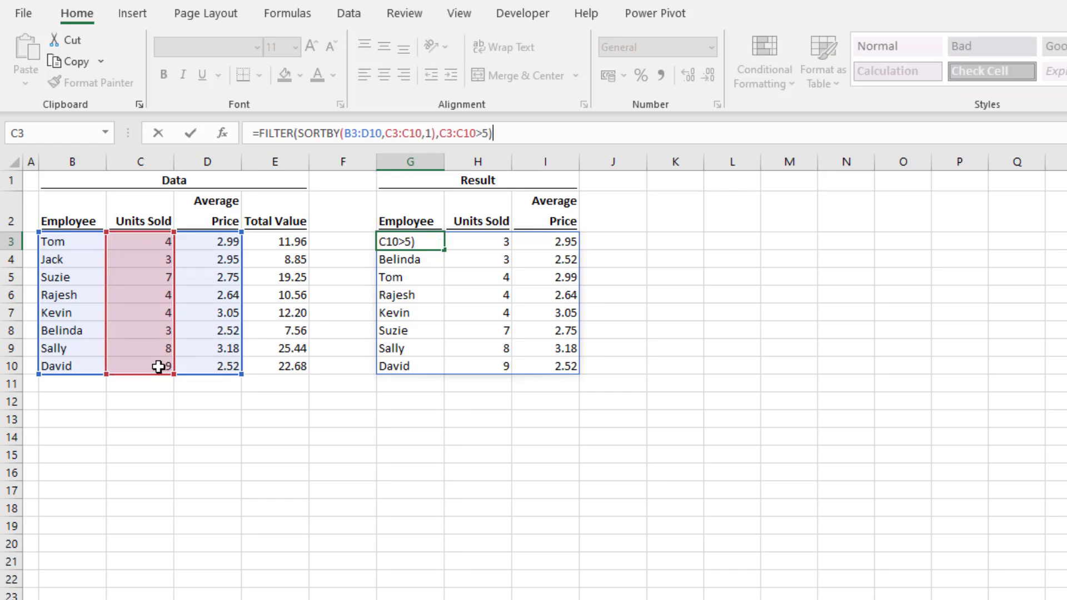
key("Return")
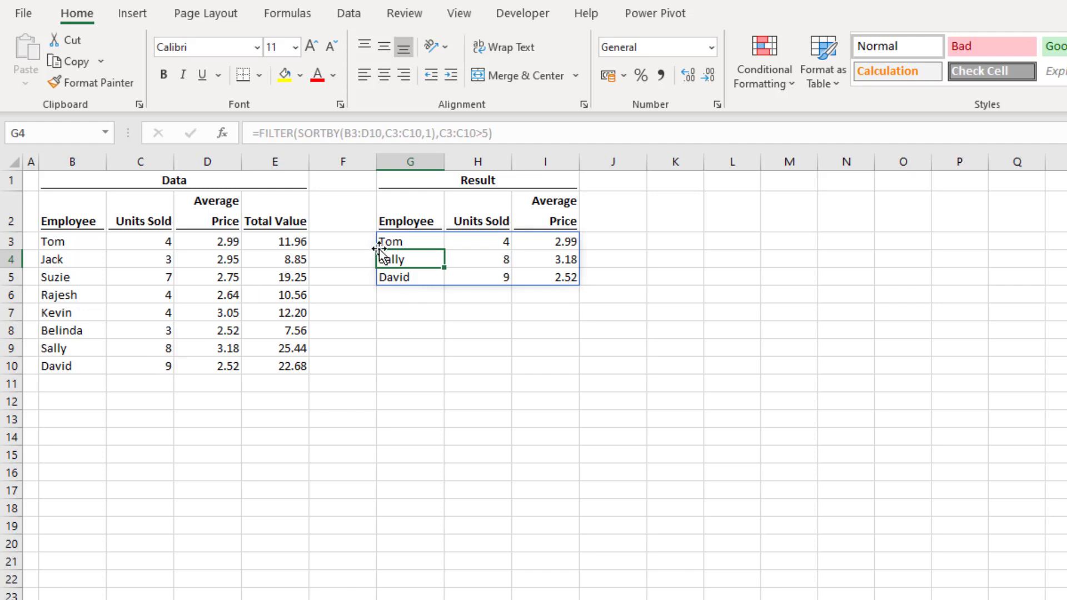
- Wrap the filter condition's range in G3 in a nested SORTBY, giving =FILTER(SORTBY(B3:D10,C3:C10,1),SORTBY(C3:C10,C3:C10,1)>5)
left_click(407, 242)
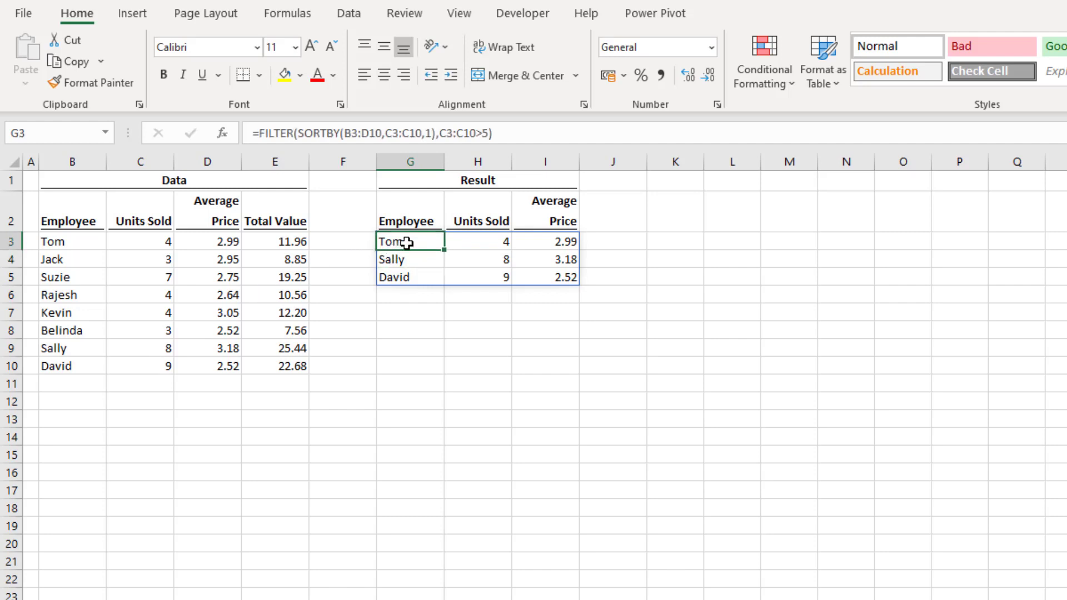
left_click(439, 133)
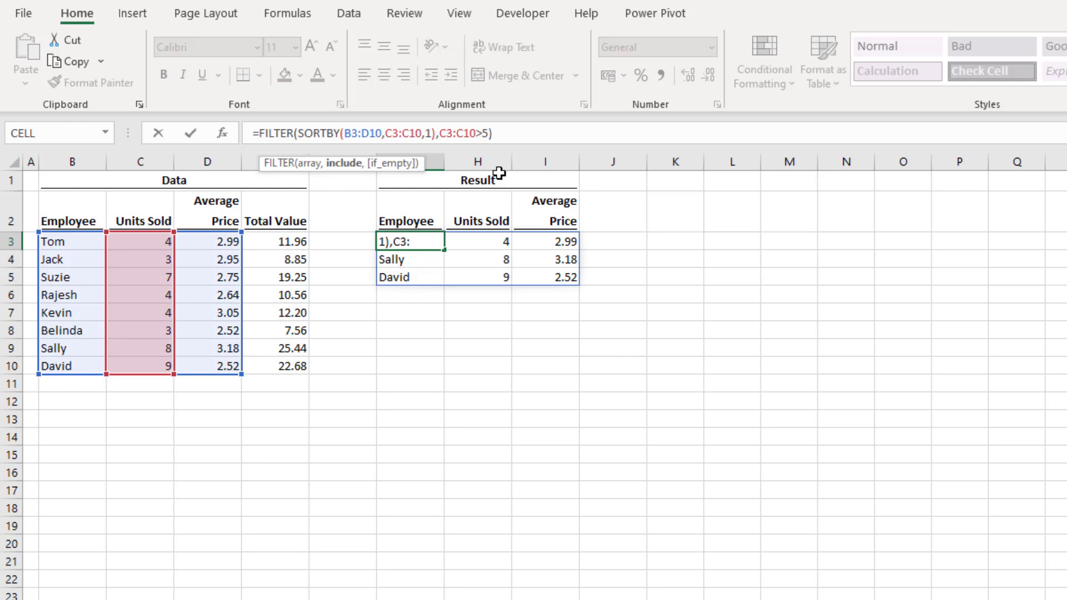
type("SORT")
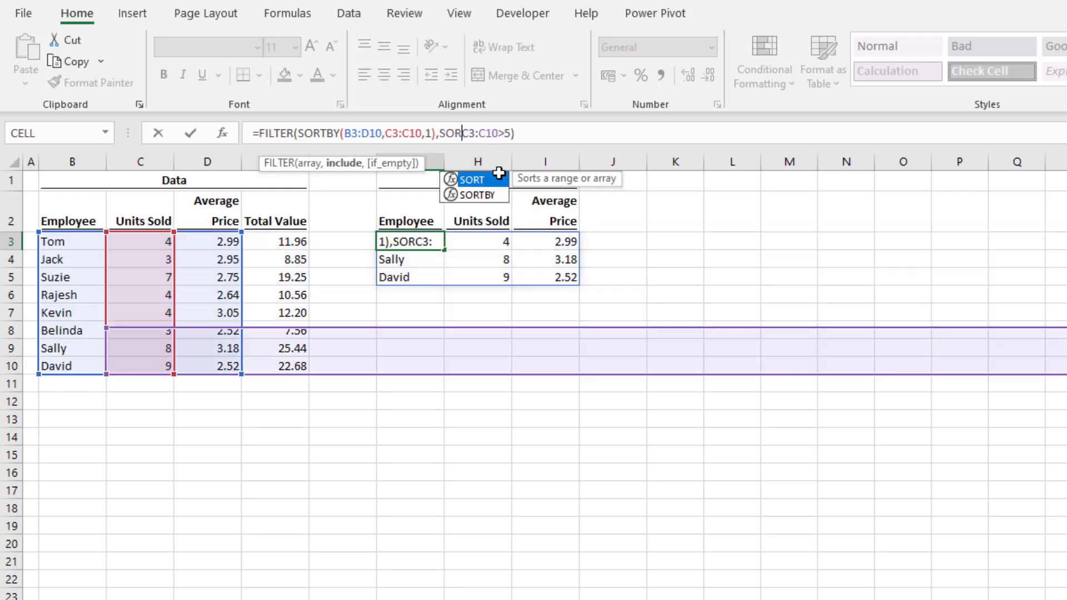
type("BY")
key("Tab")
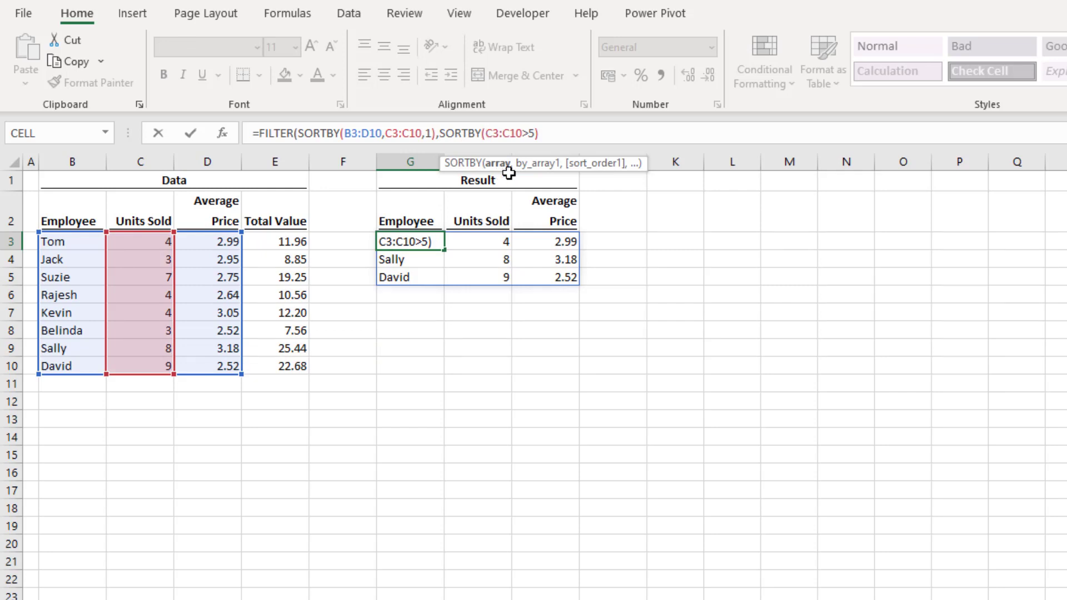
left_click(523, 133)
type(",")
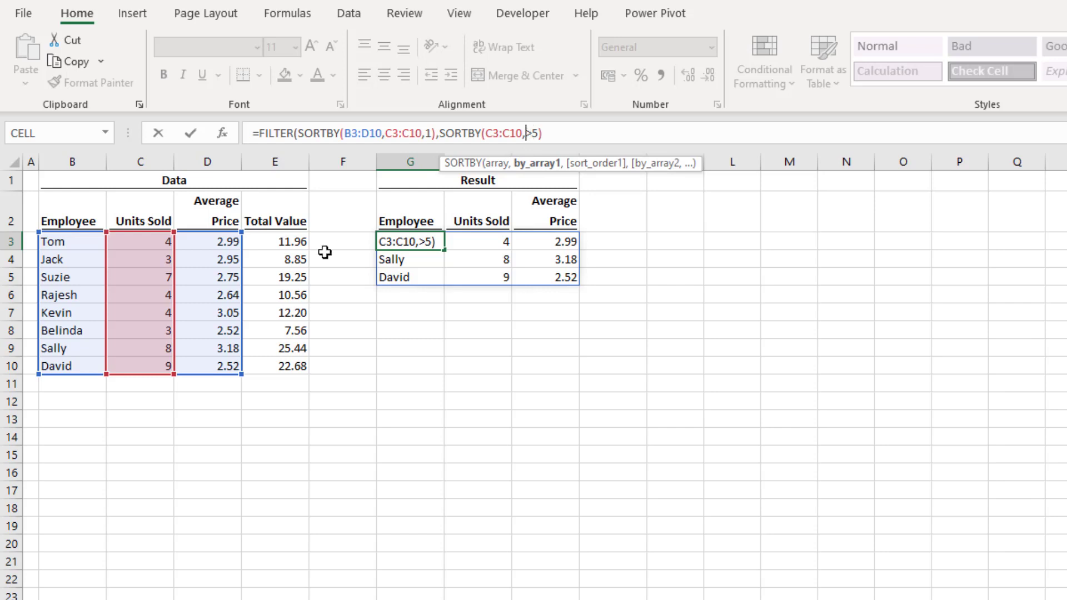
left_click_drag(146, 243, 157, 366)
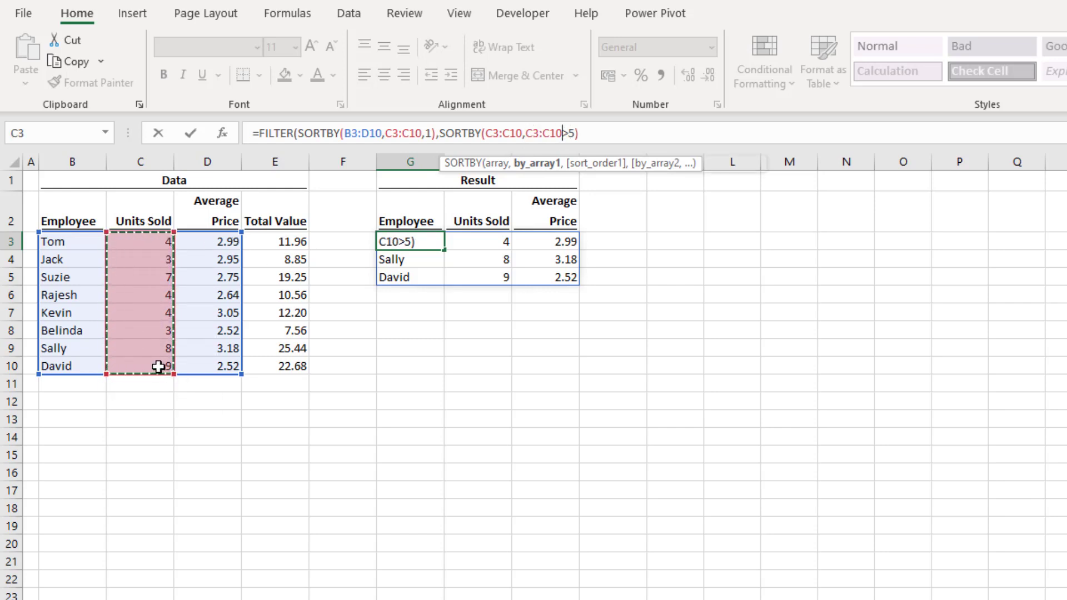
type(",1")
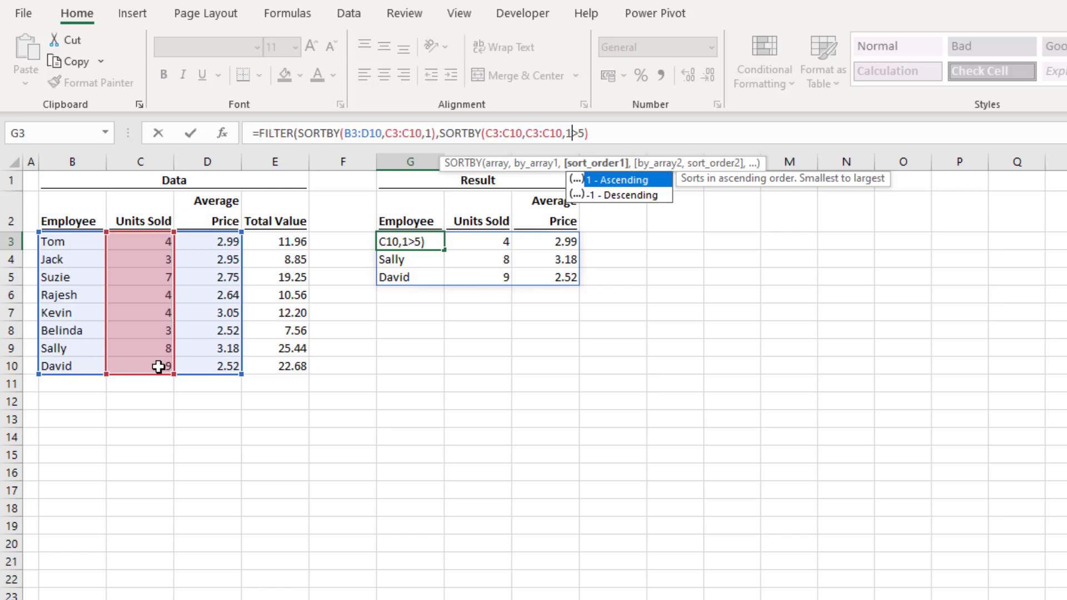
type(")")
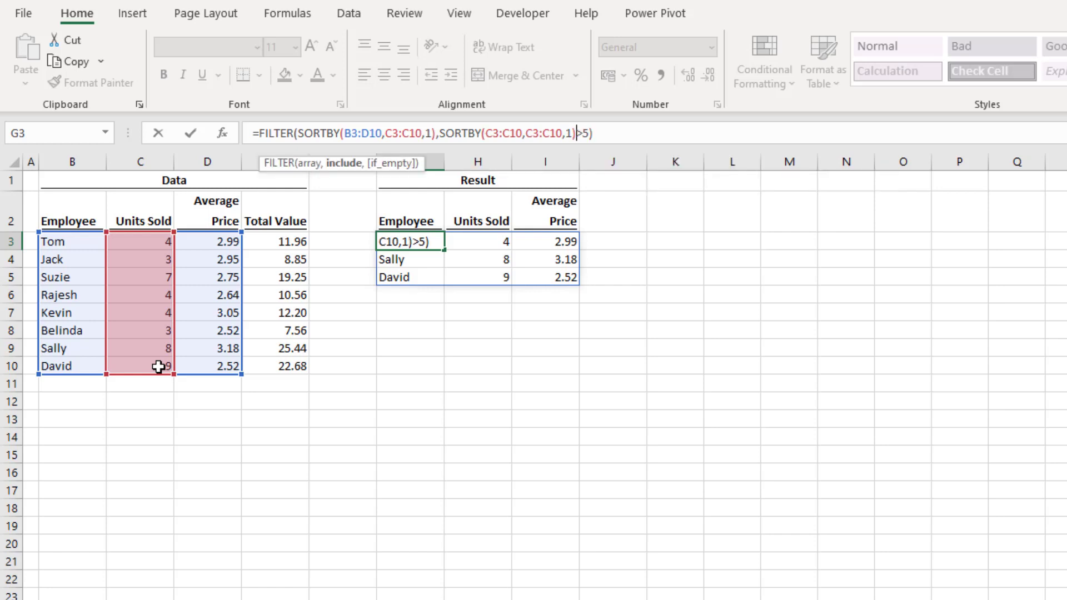
key("Return")
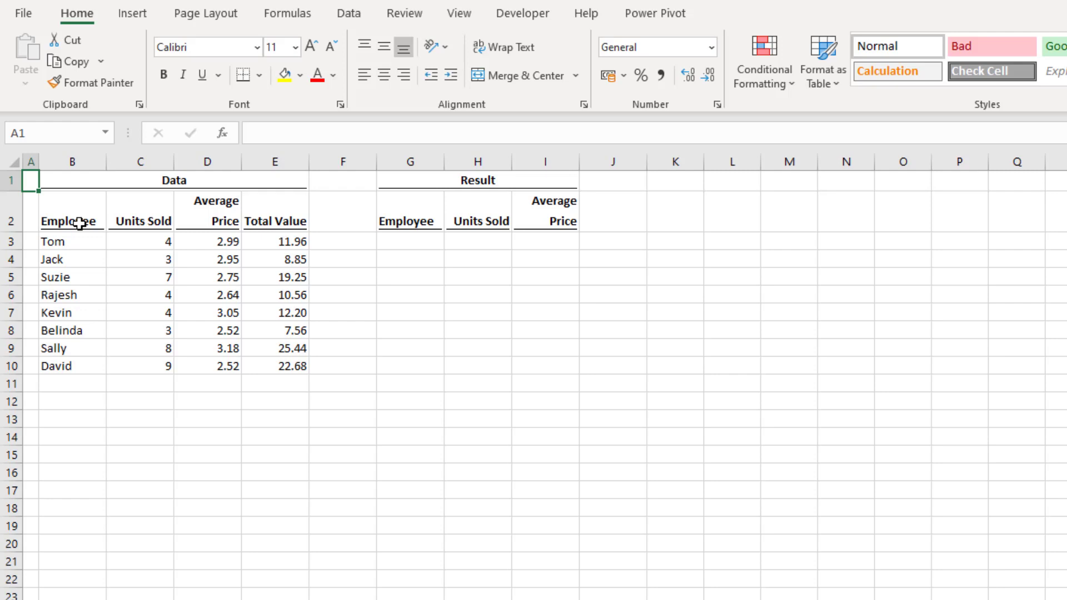
- Enter =SORTBY(B3:D10,C3:C10,1) in the empty G3 to sort employee, units and average price by ascending units sold
left_click(398, 241)
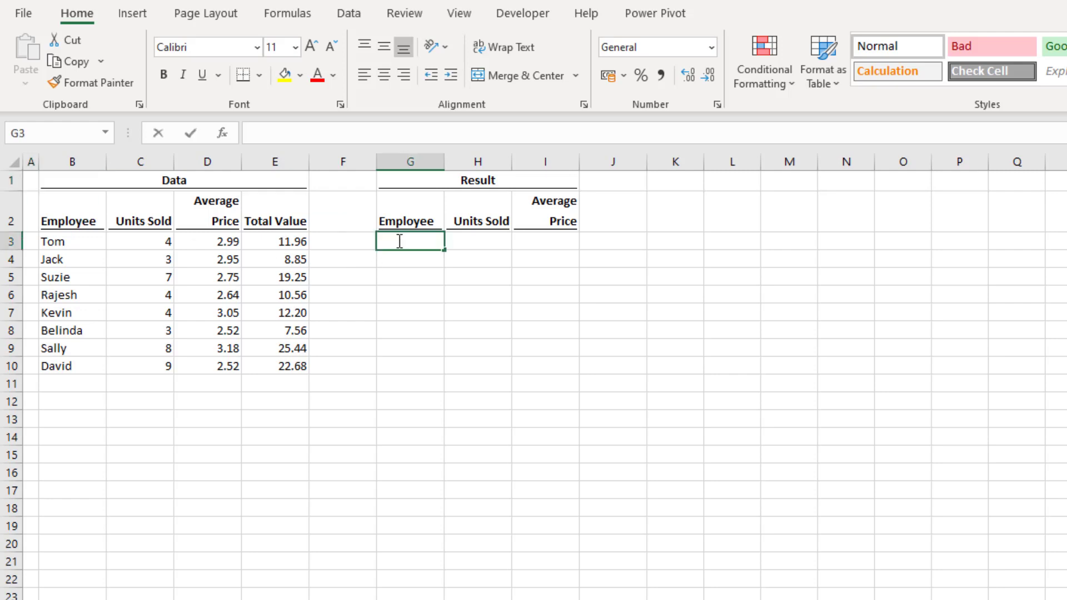
key("F2")
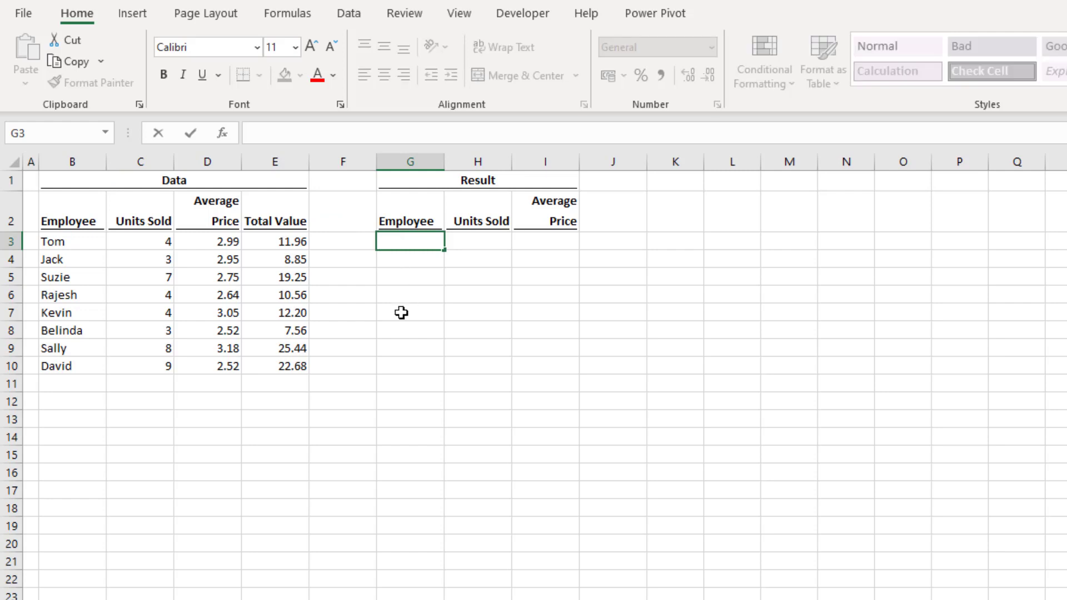
type("=SOR")
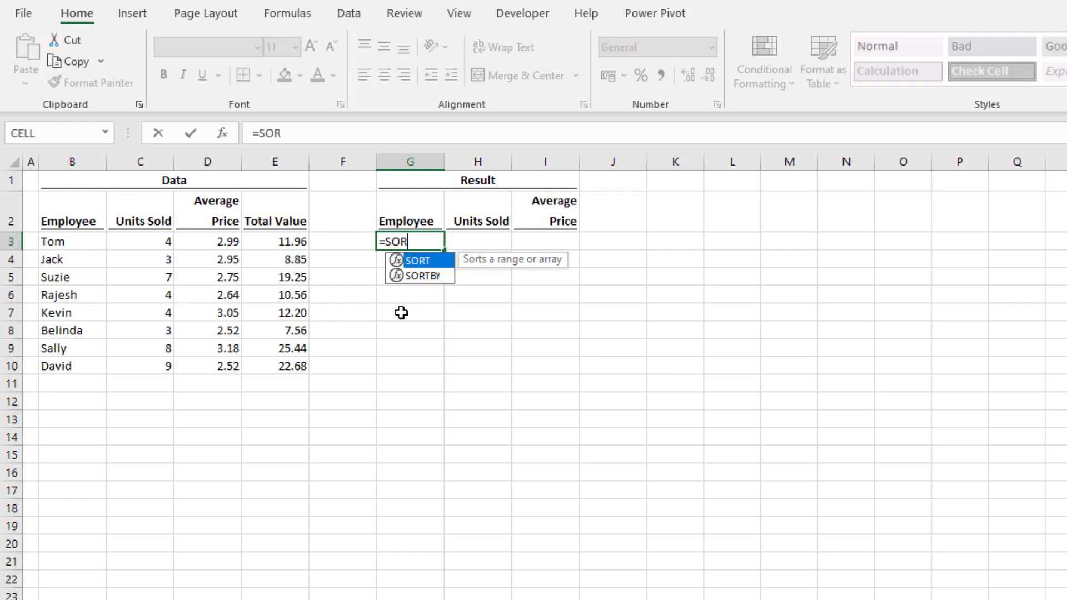
type("TBY(")
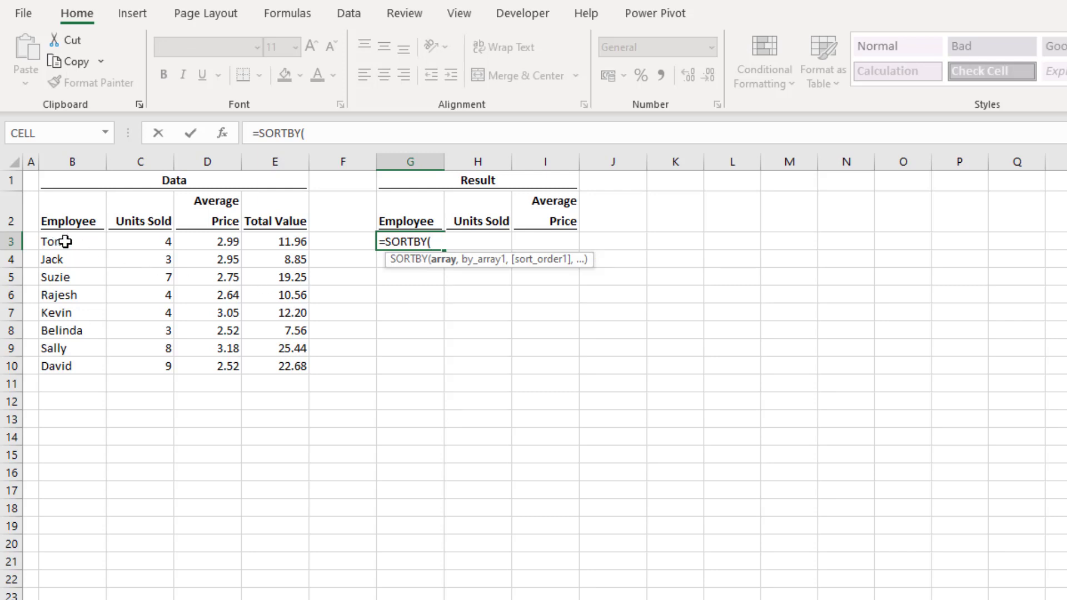
left_click_drag(65, 241, 202, 366)
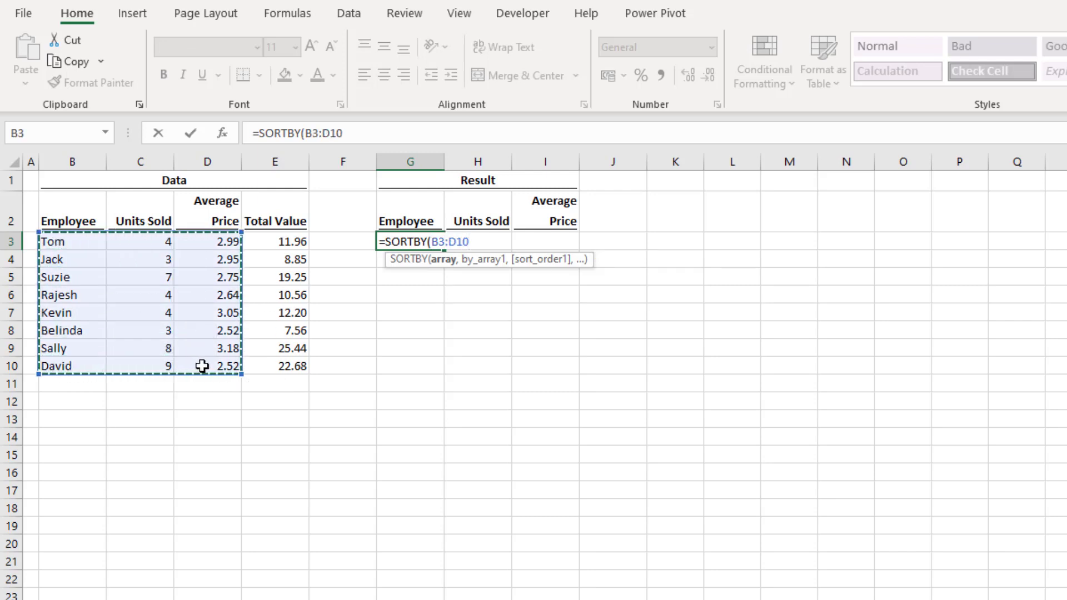
type(",")
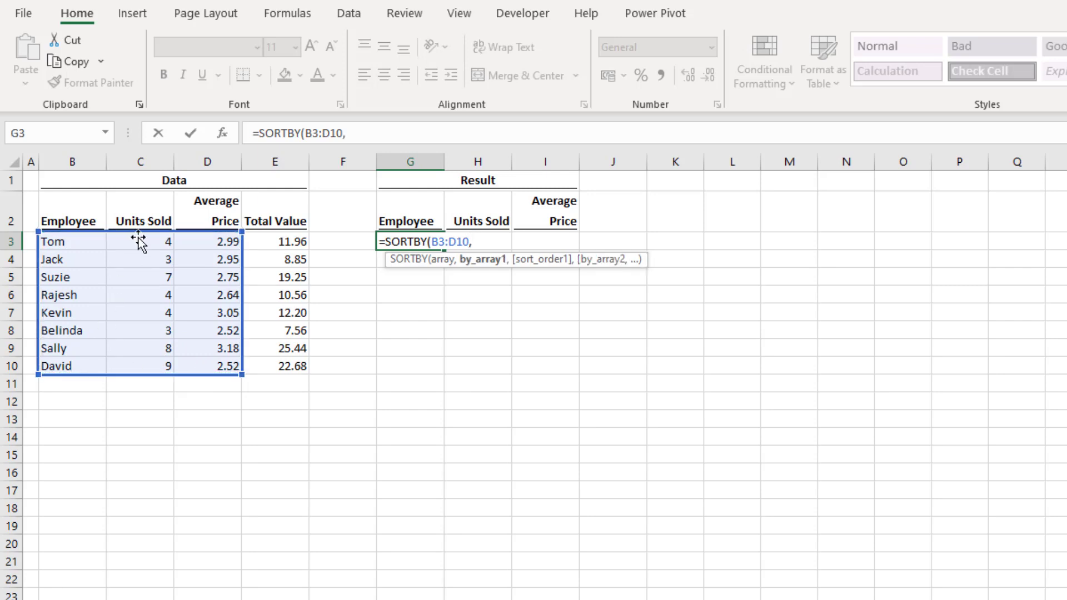
left_click_drag(140, 240, 140, 359)
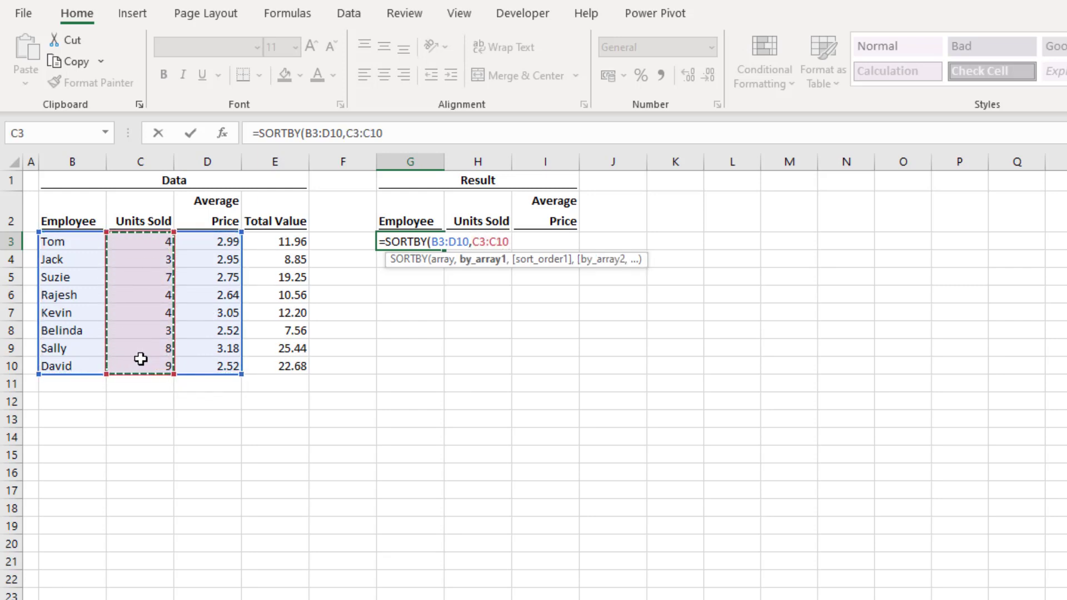
type(",1")
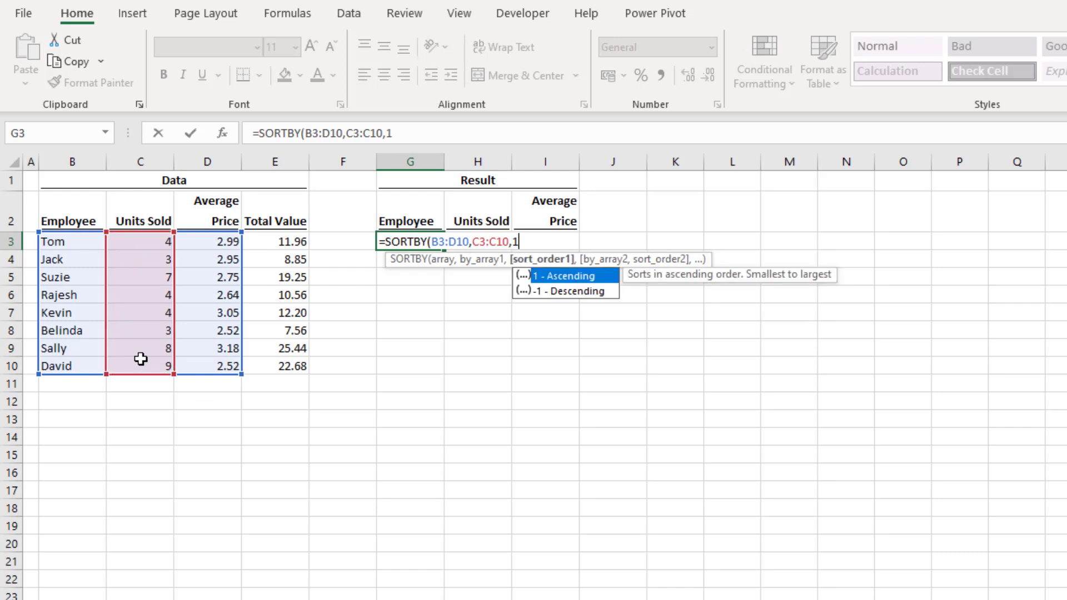
type(")")
key("Return")
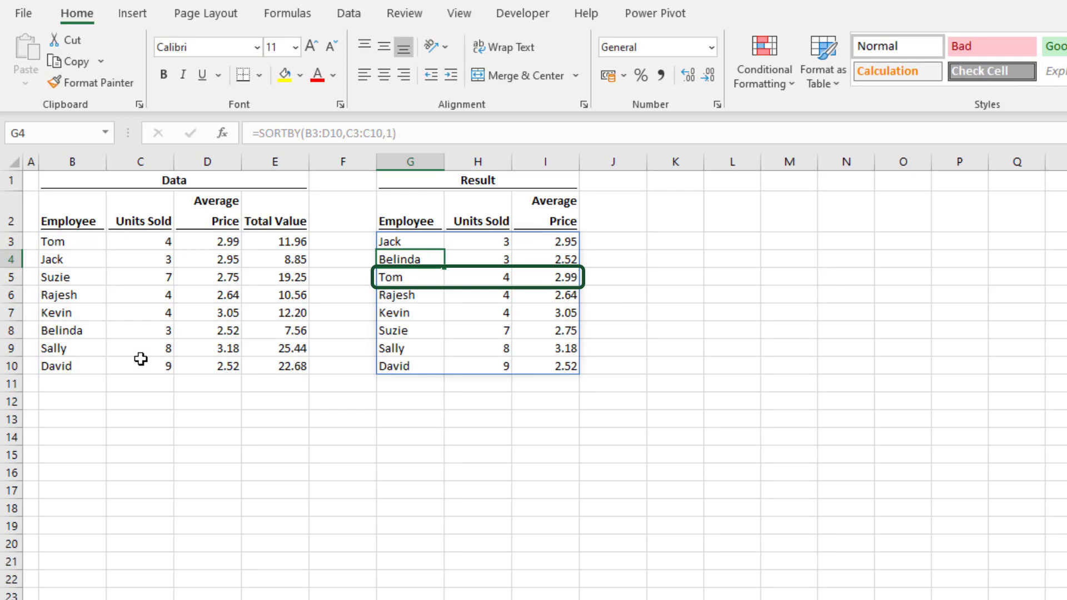
- Wrap the G3 formula in INDEX to return the third sorted row with all columns, giving =INDEX(SORTBY(B3:D10,C3:C10,1),3,0)
left_click(403, 241)
left_click(256, 134)
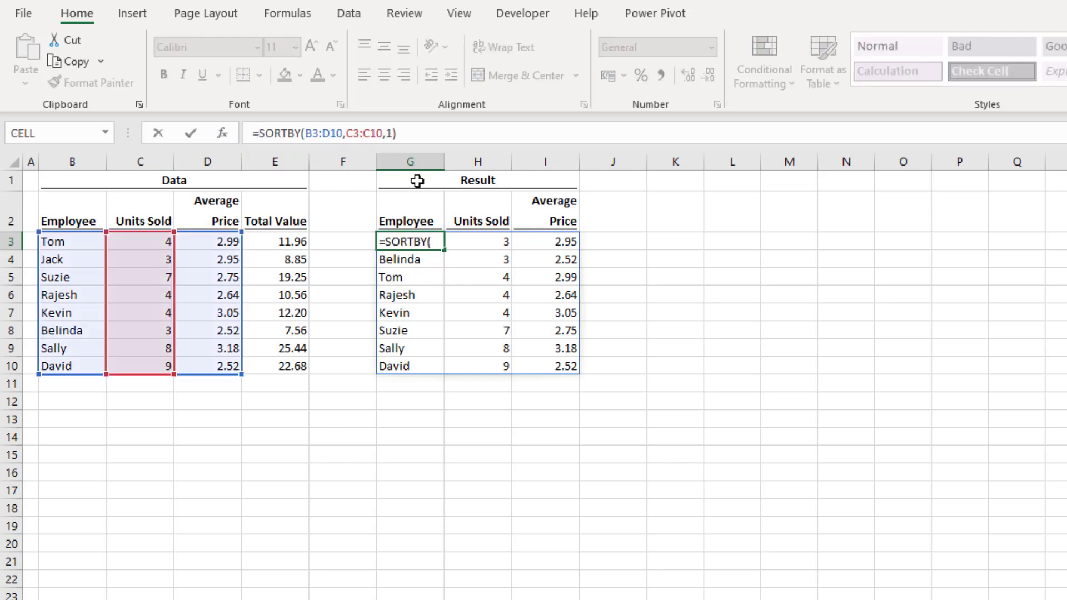
type("INDEX(")
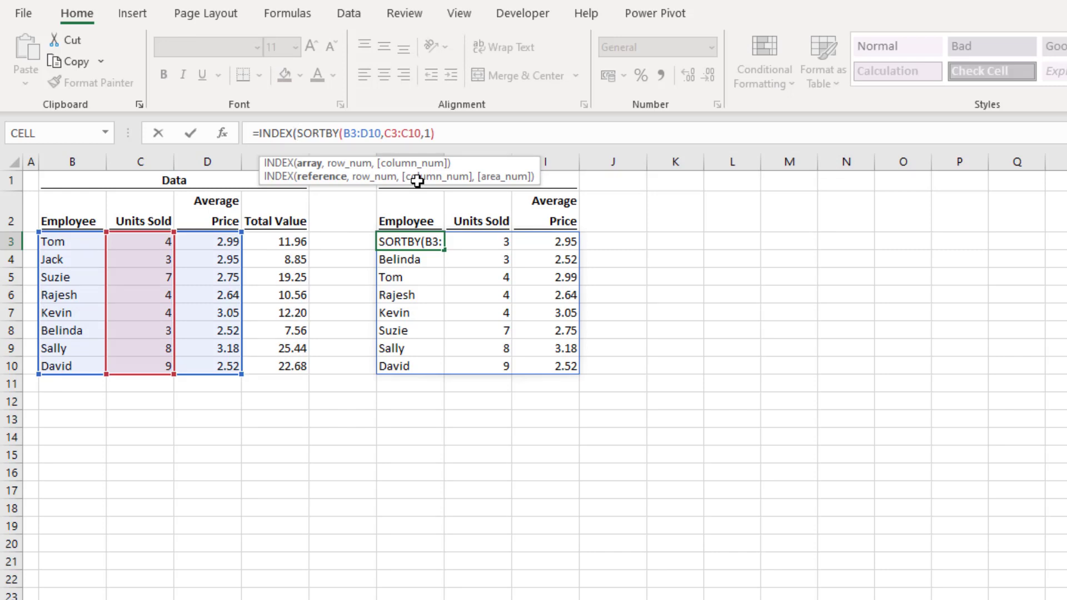
left_click(465, 133)
type(",")
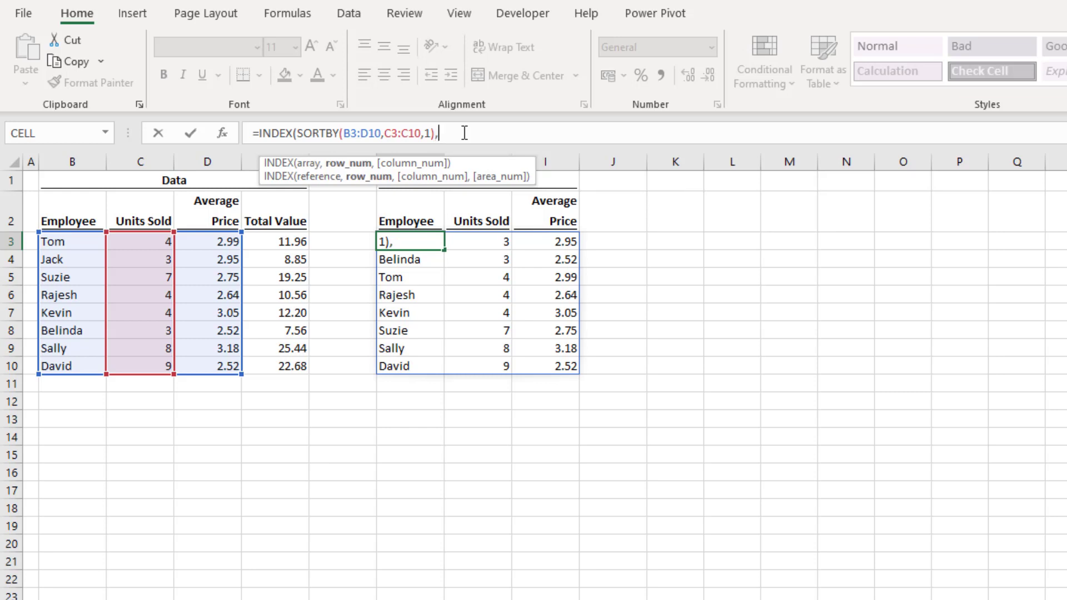
type("3,")
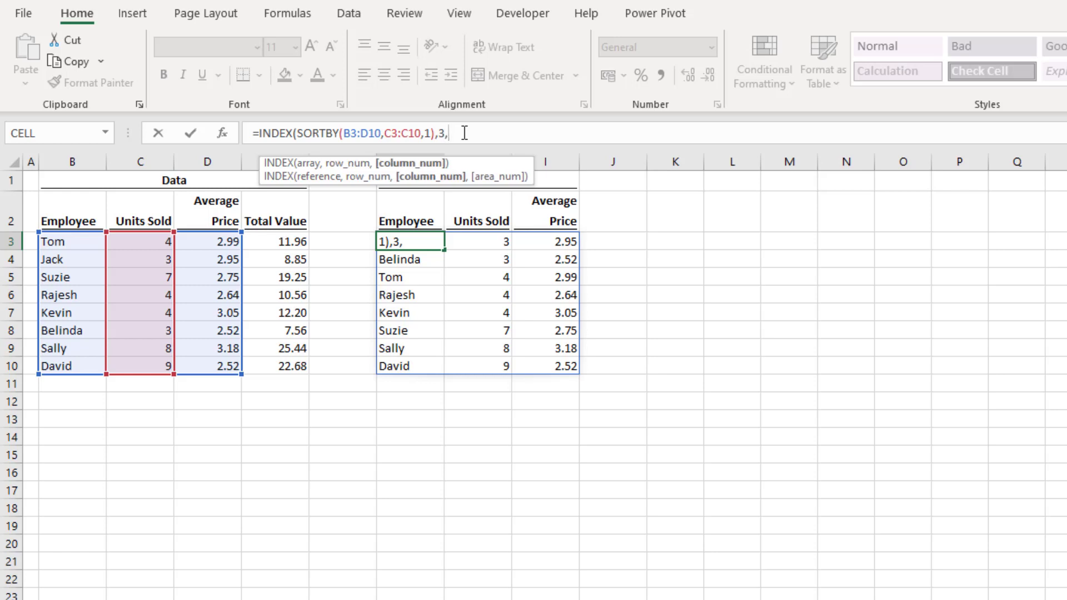
type("0)")
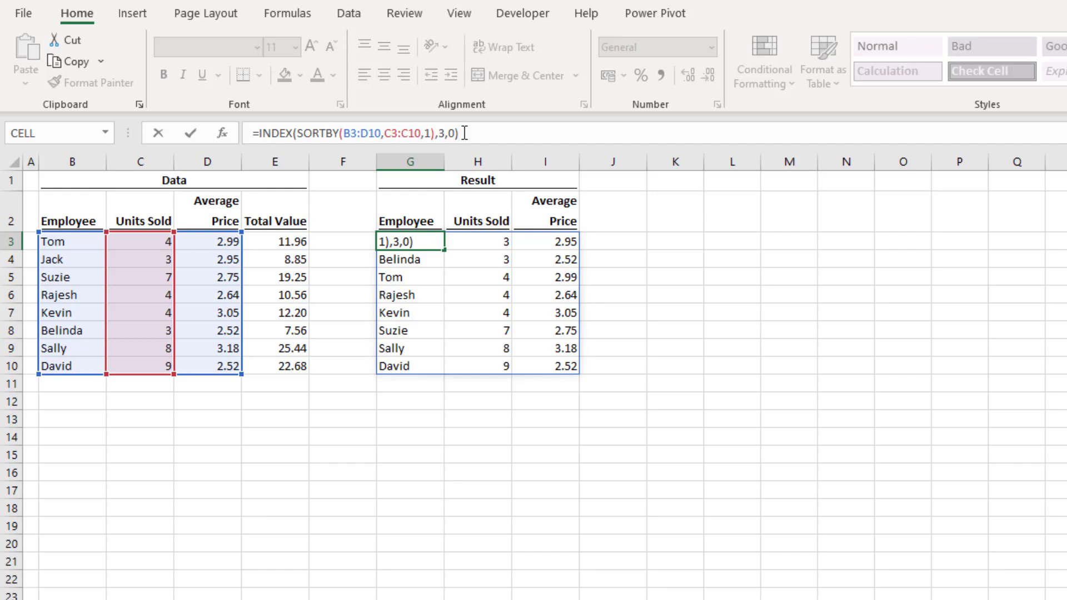
key("Return")
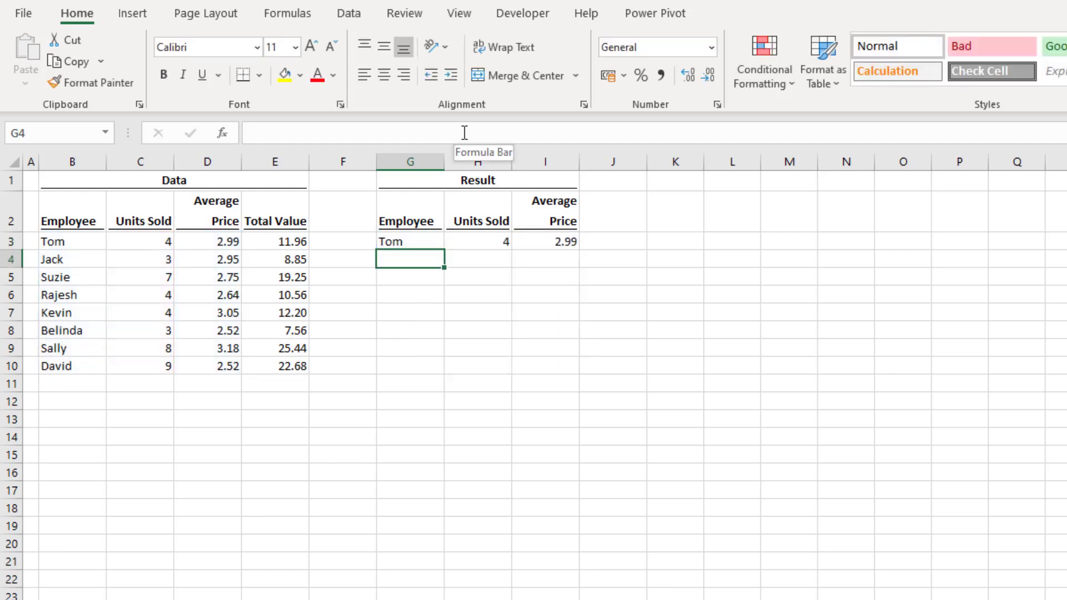